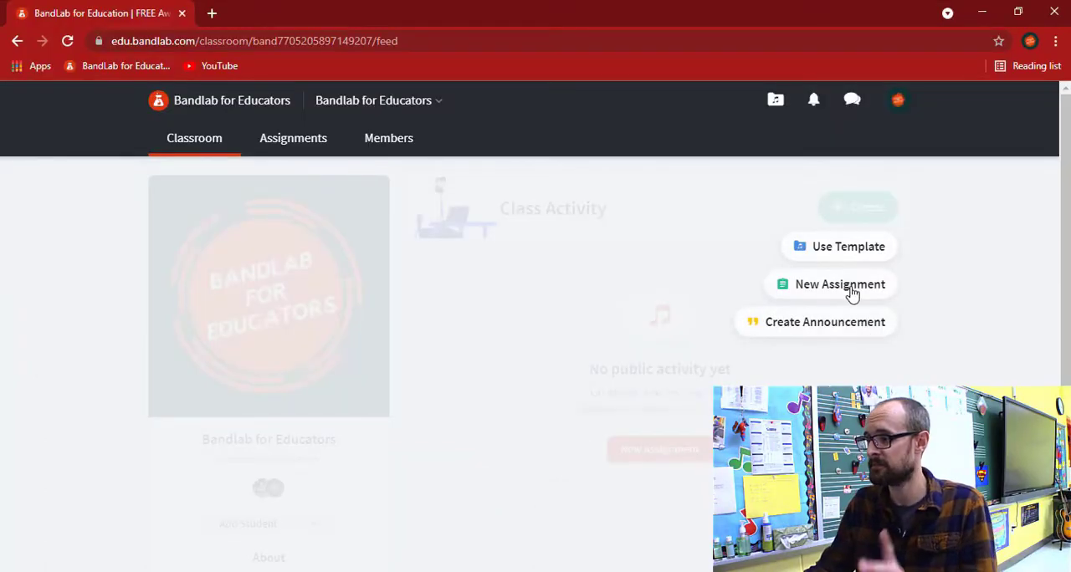
Start a new classroom assignment and title it "1st Assignment"
{"action": "left_click", "coordinate": [852, 291]}
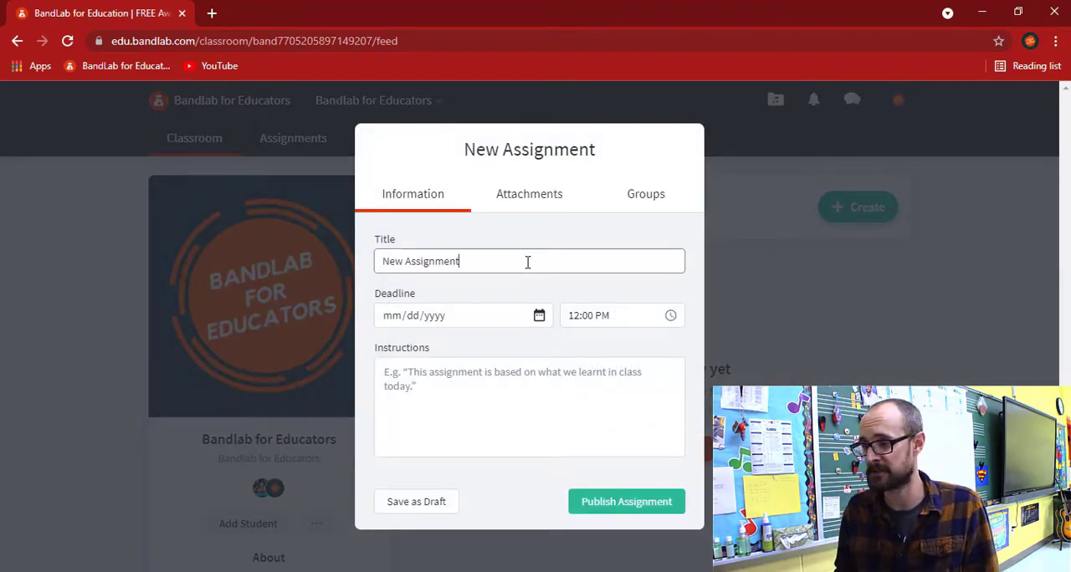
{"action": "left_click_drag", "start_coordinate": [514, 260], "coordinate": [357, 280]}
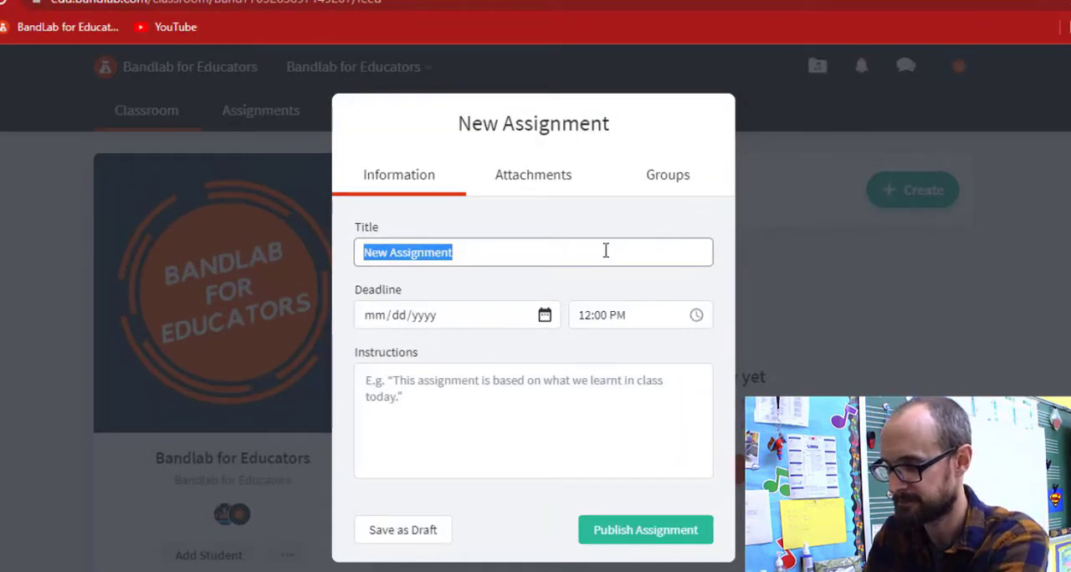
{"action": "type", "text": "1st"}
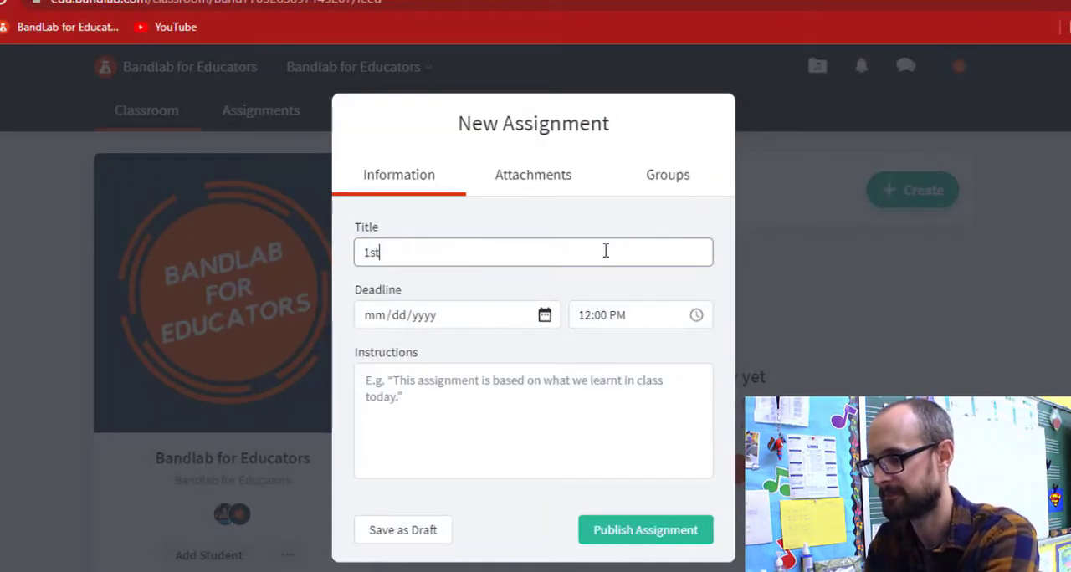
{"action": "type", "text": " Assign"}
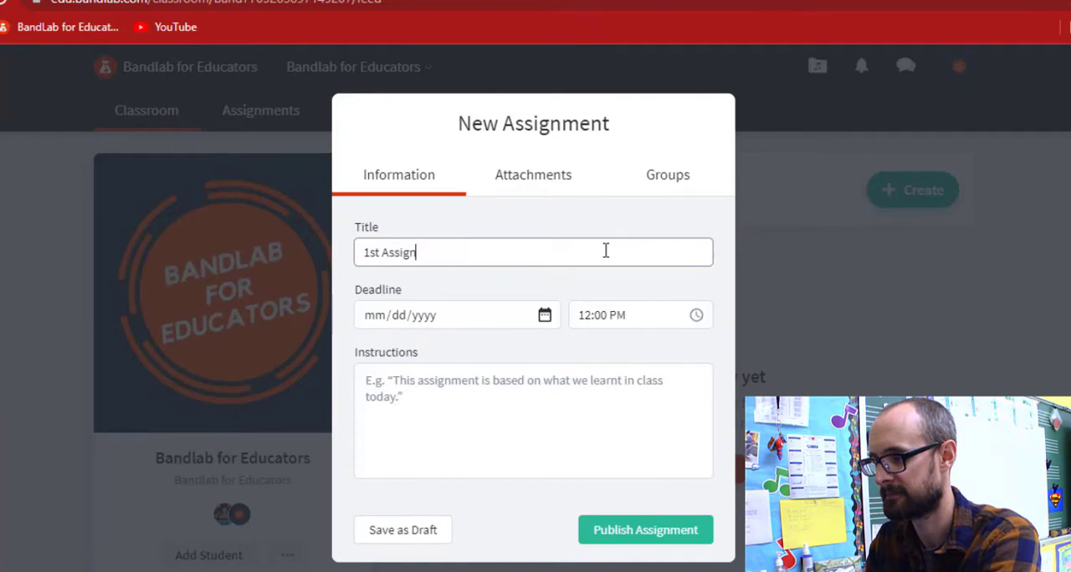
{"action": "type", "text": "ment"}
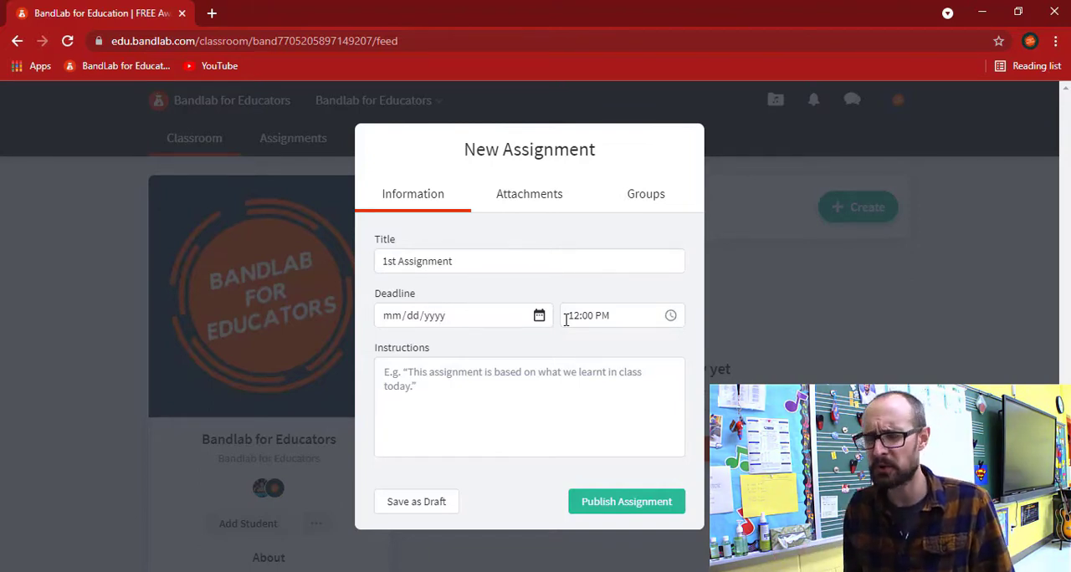
Enter the instructions "Add 4 loops to Bandlab and click submit." and save the assignment as a draft
{"action": "left_click", "coordinate": [508, 389]}
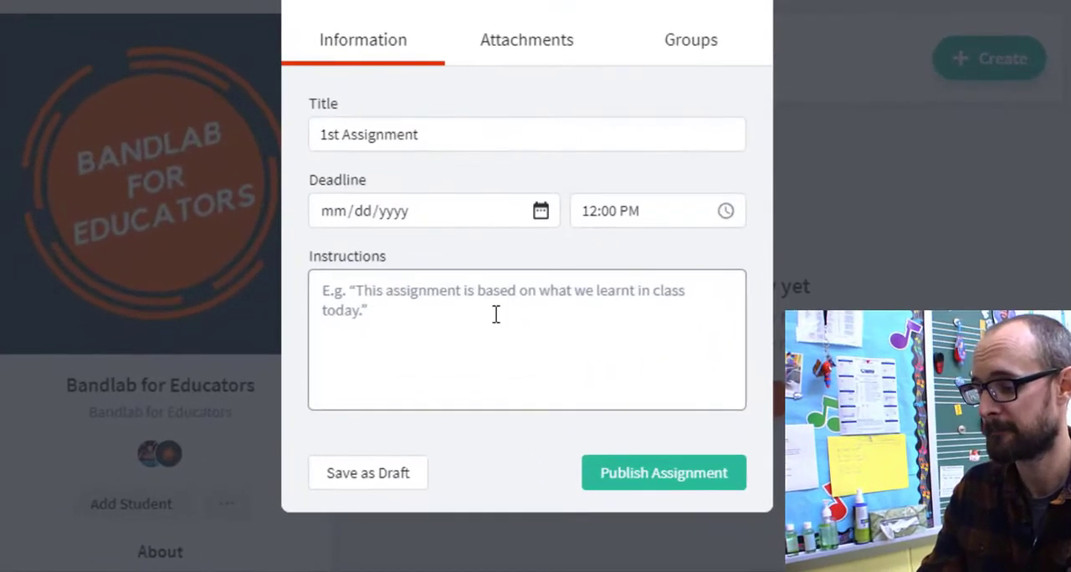
{"action": "type", "text": "Add 4 lop"}
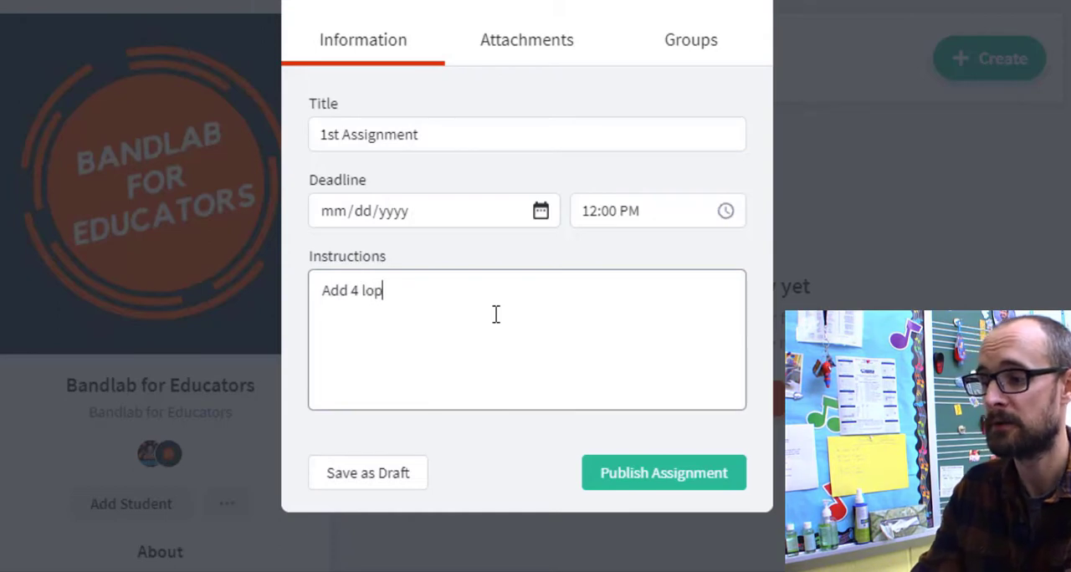
{"action": "key", "text": "BackSpace"}
{"action": "type", "text": "ops to"}
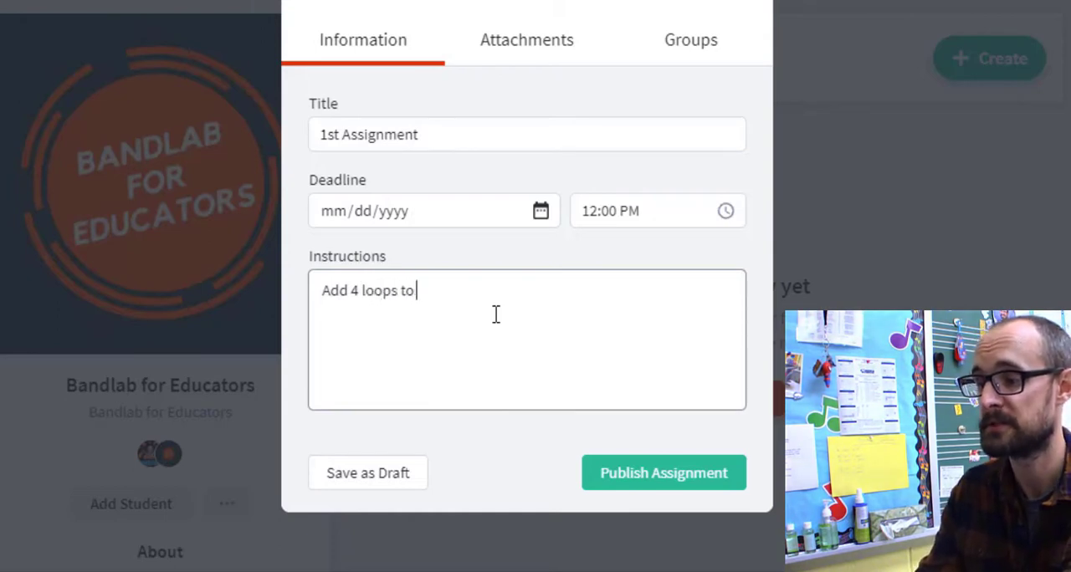
{"action": "type", "text": " bandlab"}
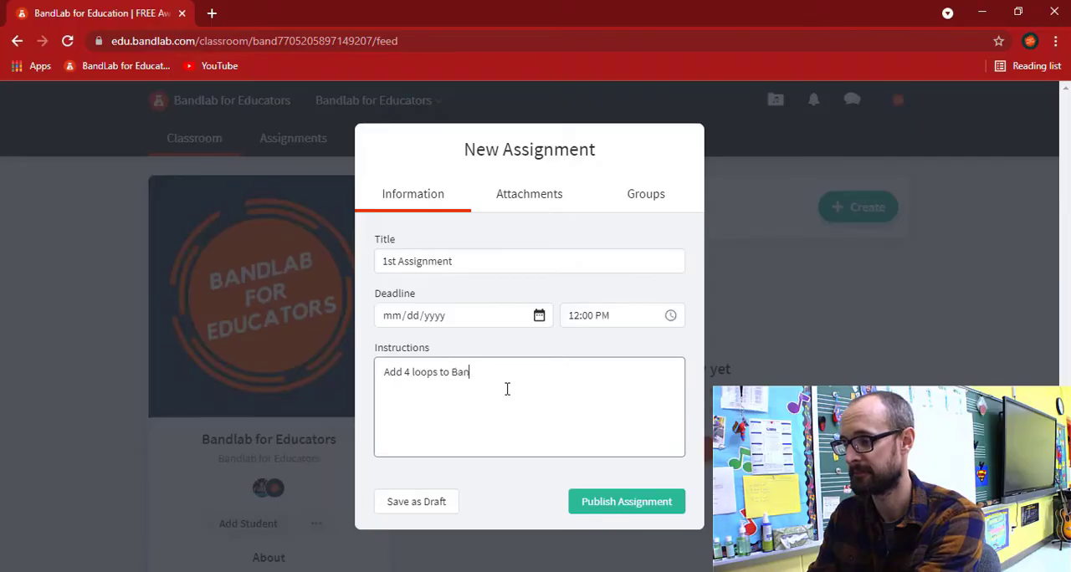
{"action": "type", "text": "Bandlab and click submit."}
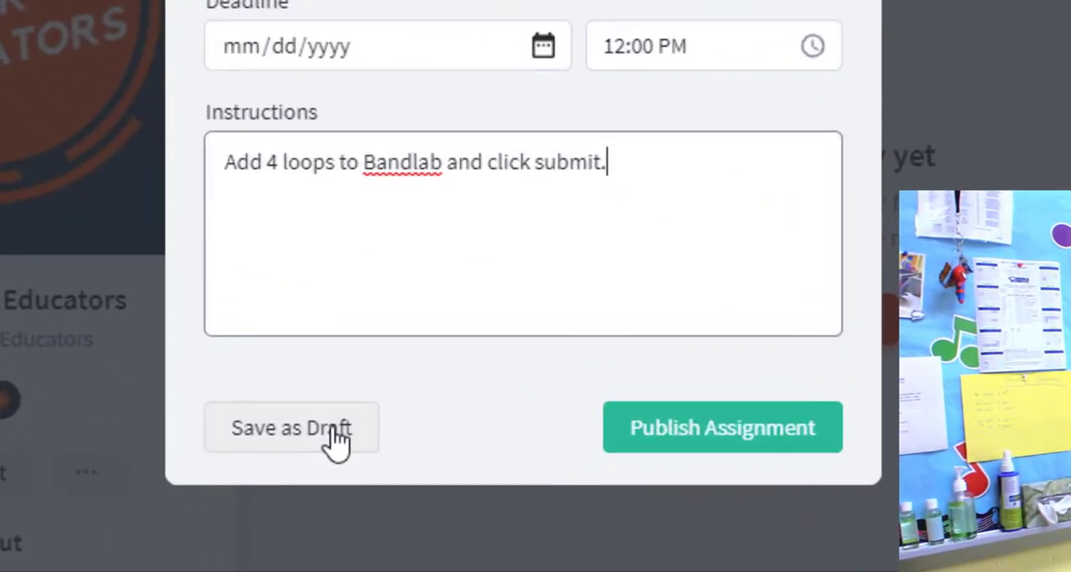
{"action": "left_click", "coordinate": [337, 441]}
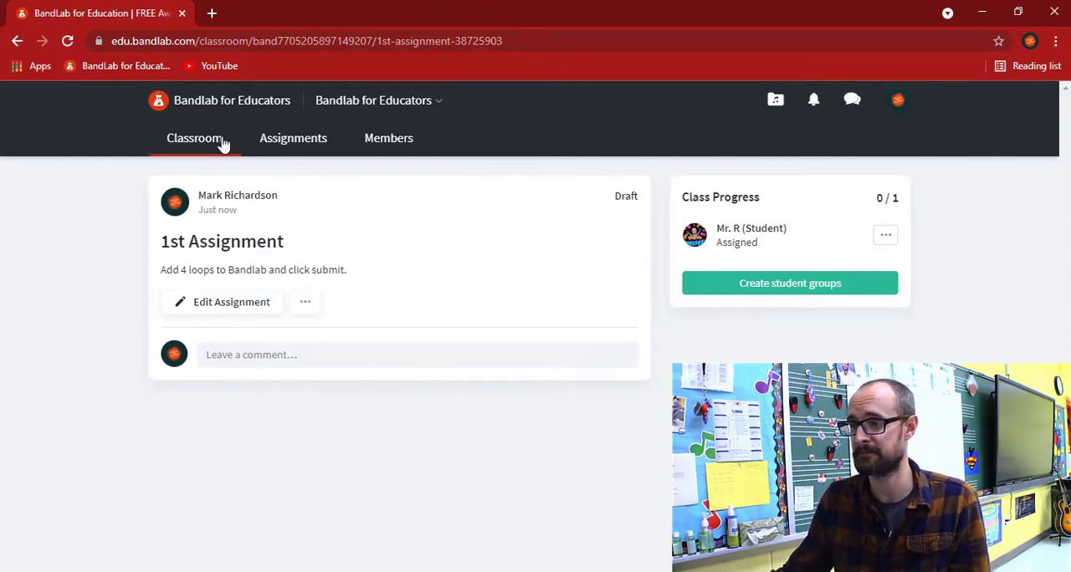
Review the classroom's full, draft and published assignment lists, and check the class activity feed
{"action": "left_click", "coordinate": [289, 144]}
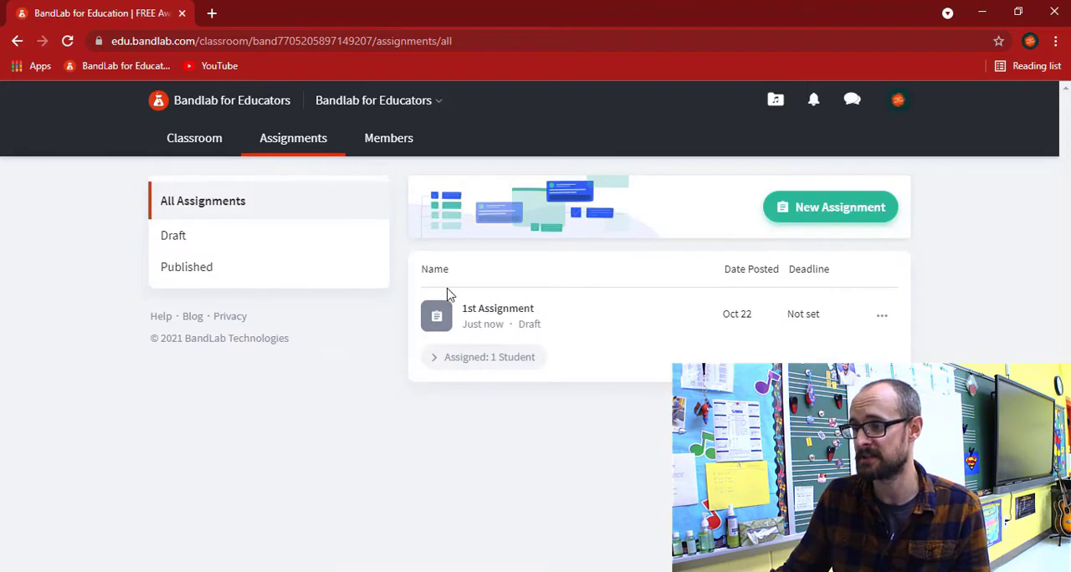
{"action": "double_click", "coordinate": [530, 325]}
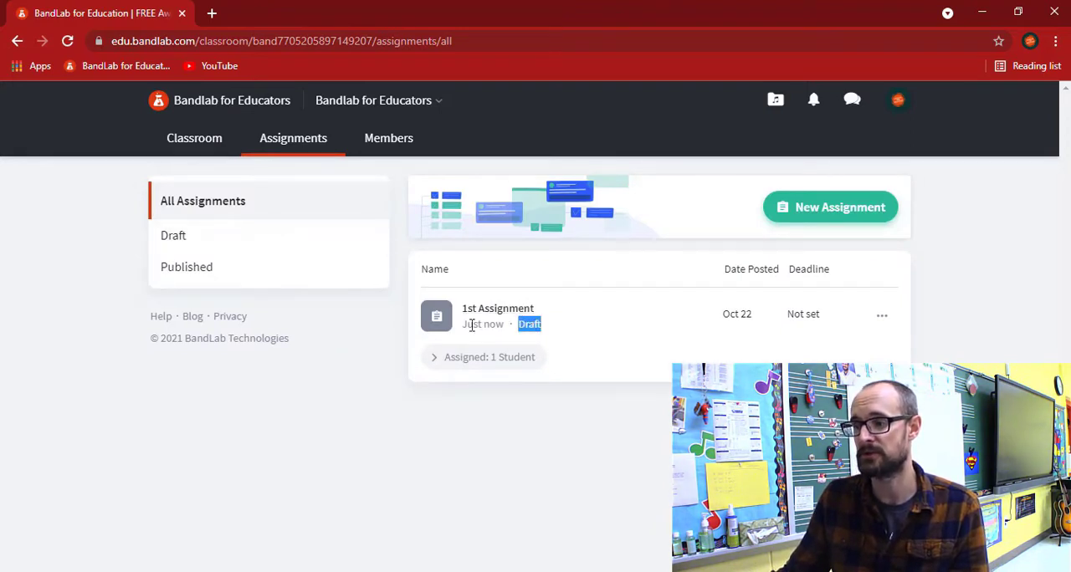
{"action": "left_click", "coordinate": [209, 237]}
{"action": "double_click", "coordinate": [535, 325]}
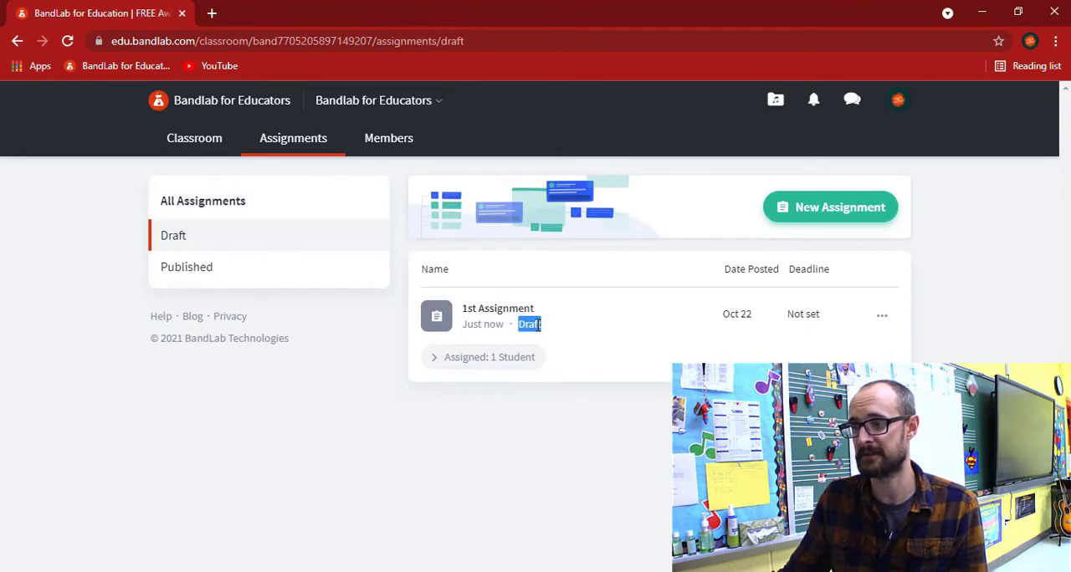
{"action": "left_click", "coordinate": [244, 276]}
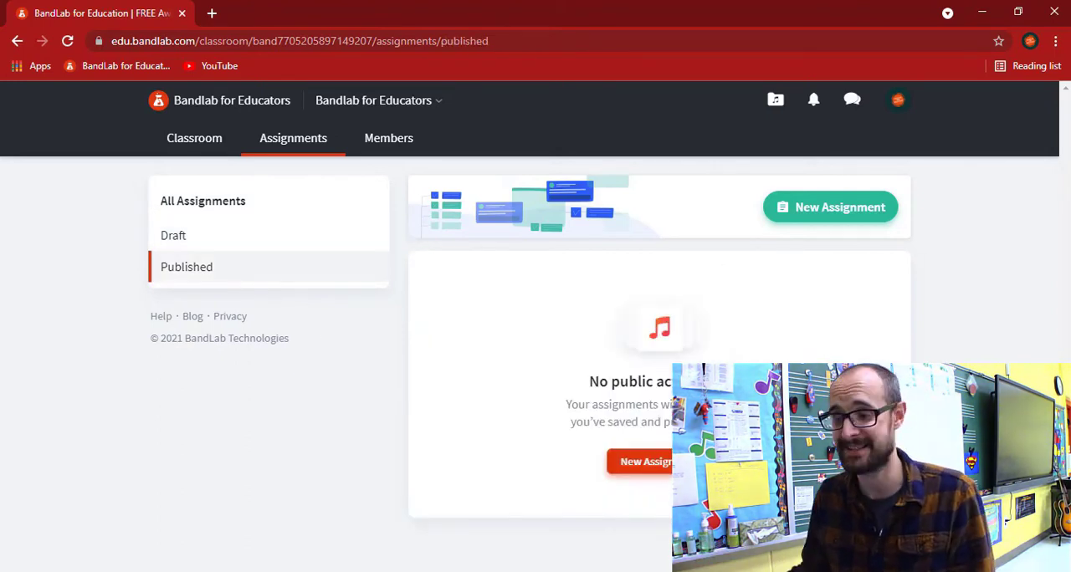
{"action": "left_click", "coordinate": [201, 144]}
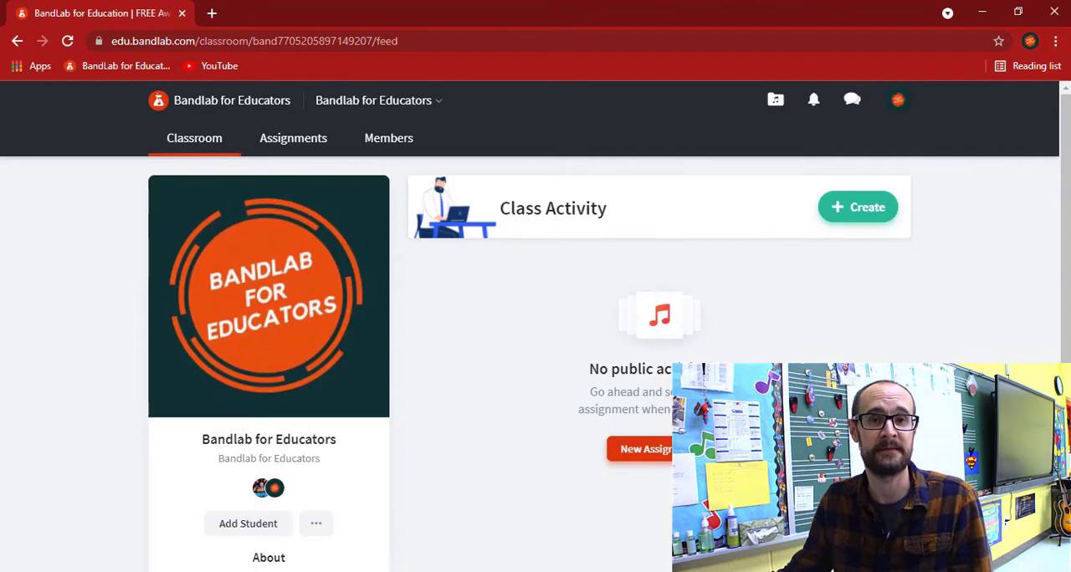
Edit the 1st Assignment draft, append "Use any sounds you want!!!!!" to its instructions and save the change
{"action": "left_click", "coordinate": [297, 151]}
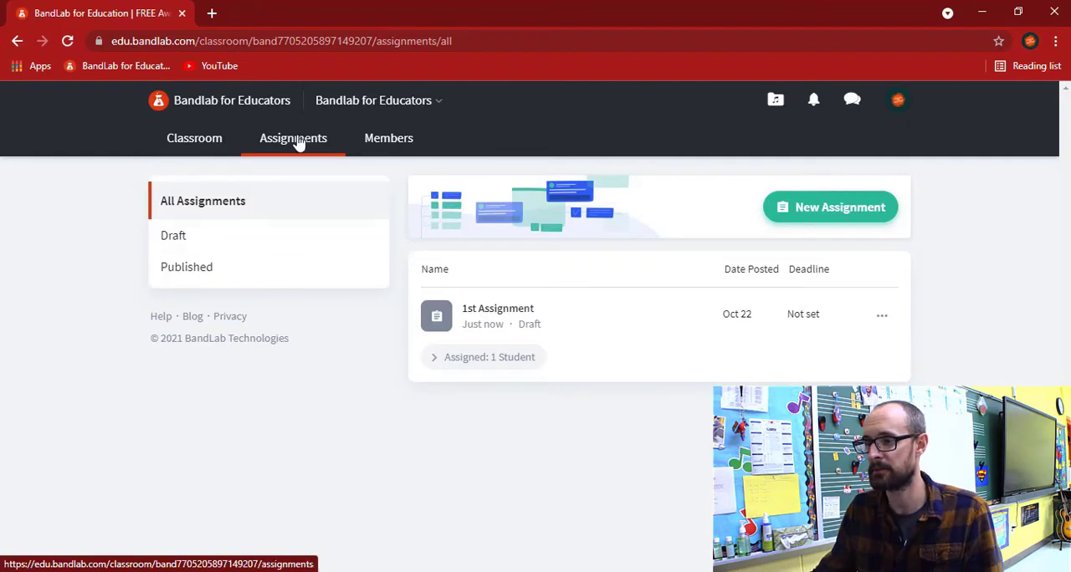
{"action": "left_click", "coordinate": [488, 309]}
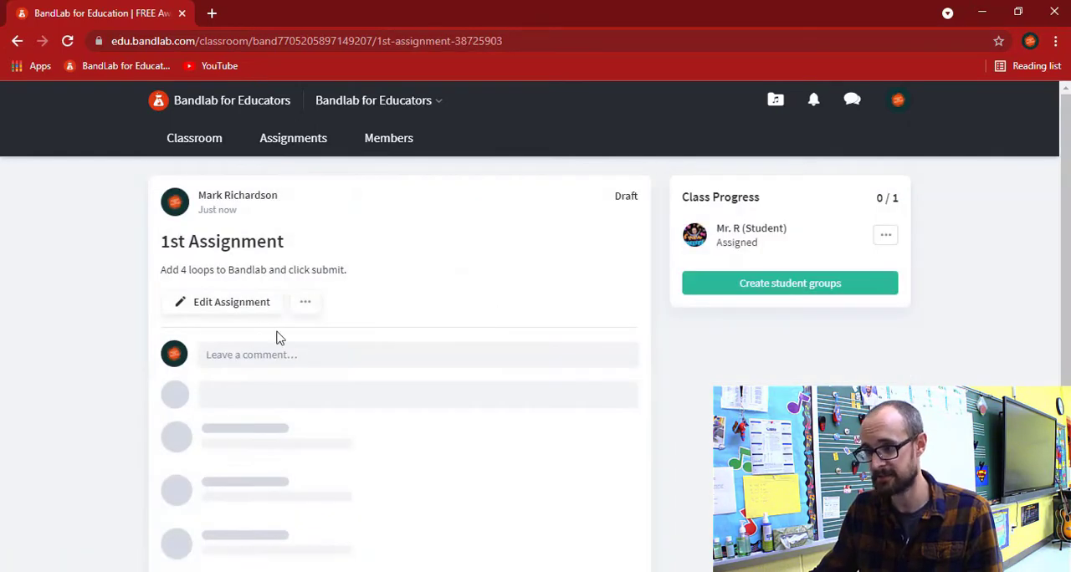
{"action": "left_click", "coordinate": [238, 304]}
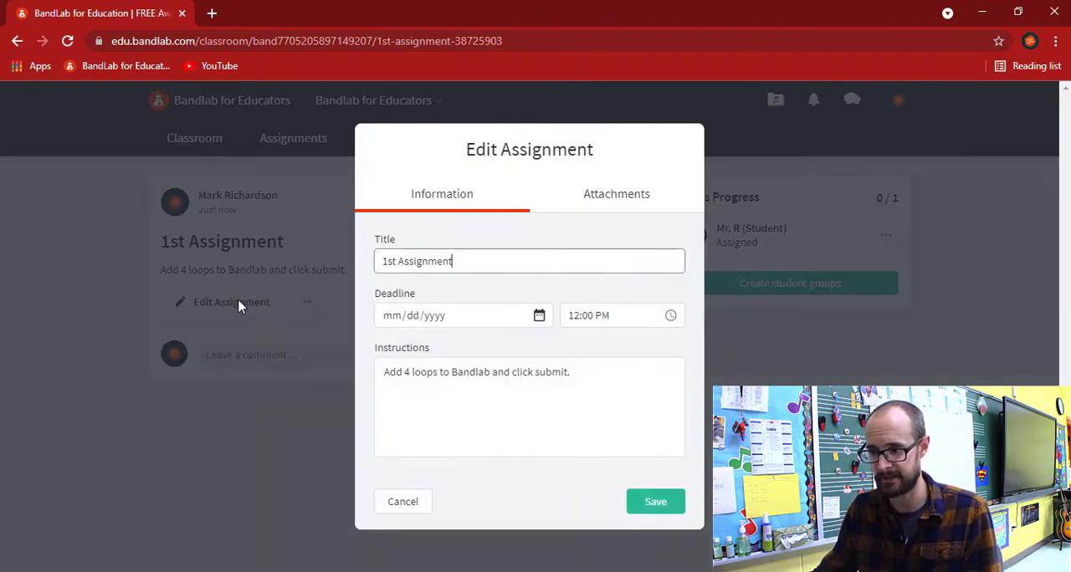
{"action": "left_click", "coordinate": [601, 378]}
{"action": "type", "text": "Use any sound"}
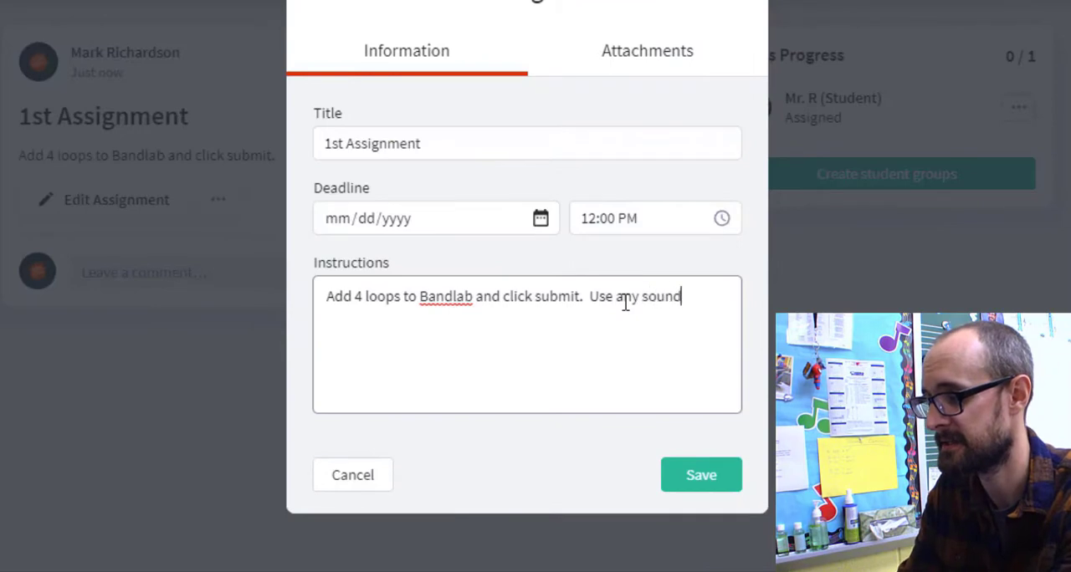
{"action": "type", "text": "s you want"}
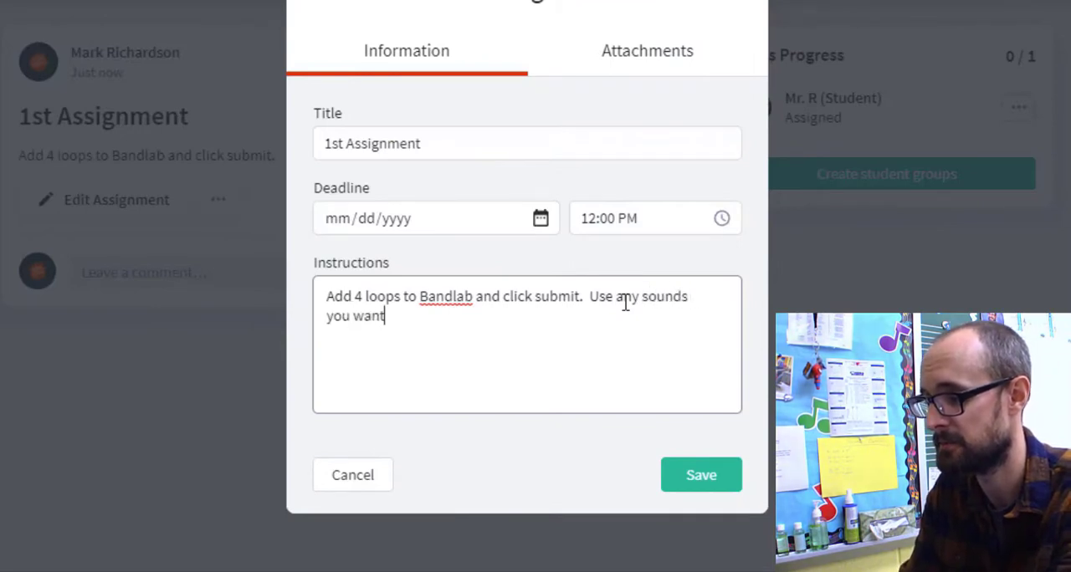
{"action": "type", "text": "!!!!!"}
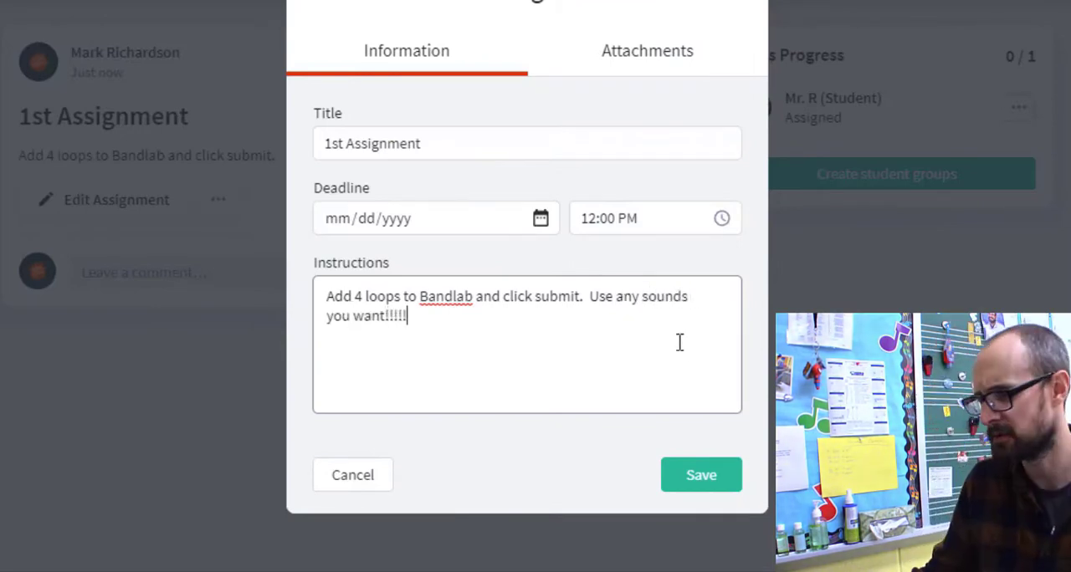
{"action": "left_click", "coordinate": [697, 487]}
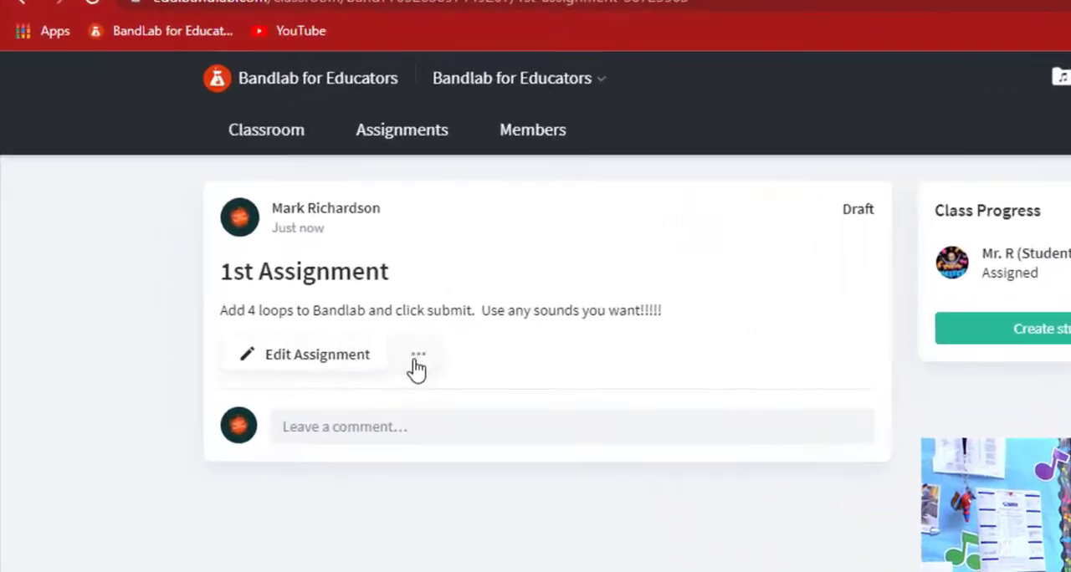
Publish the 1st Assignment draft without a deadline date and return to the class activity feed
{"action": "left_click", "coordinate": [303, 305]}
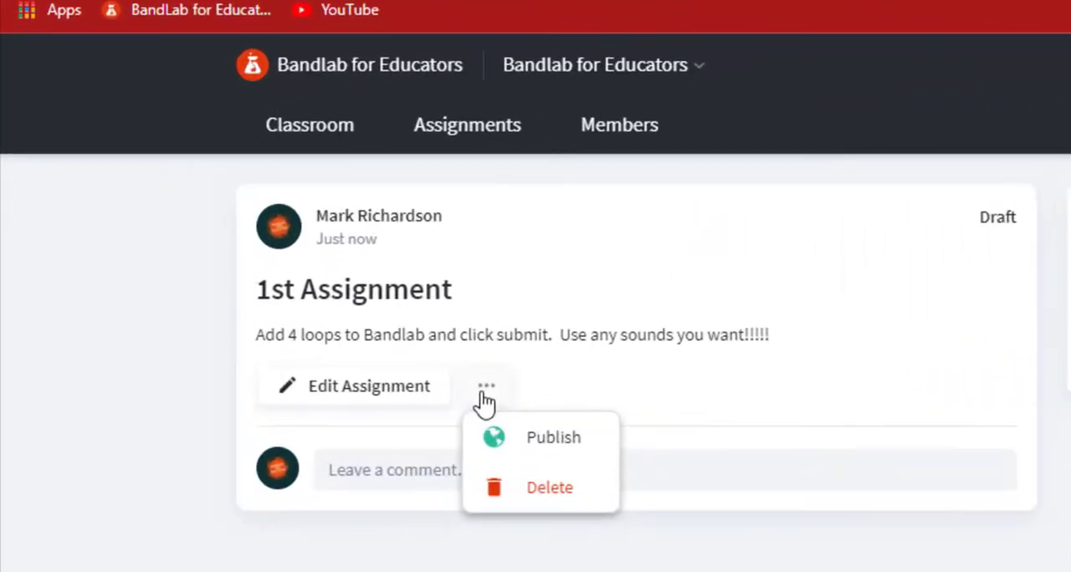
{"action": "left_click", "coordinate": [601, 449]}
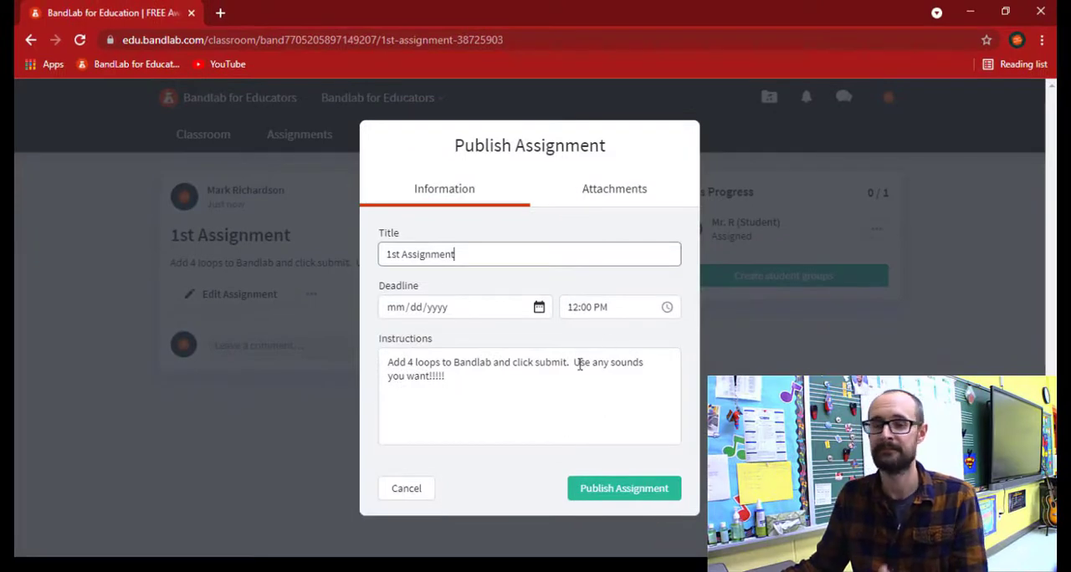
{"action": "left_click", "coordinate": [610, 490]}
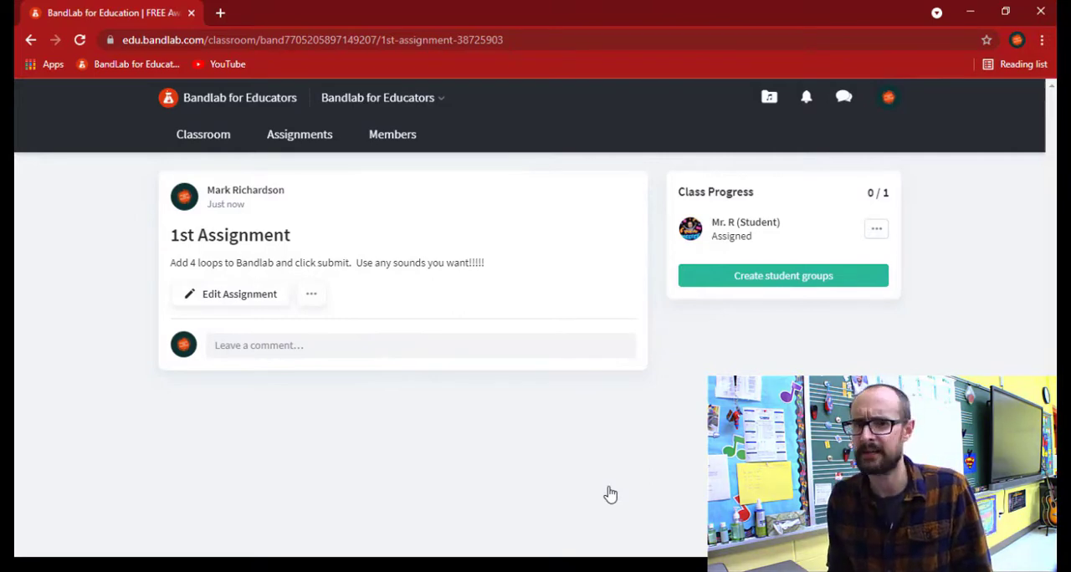
{"action": "left_click", "coordinate": [214, 138]}
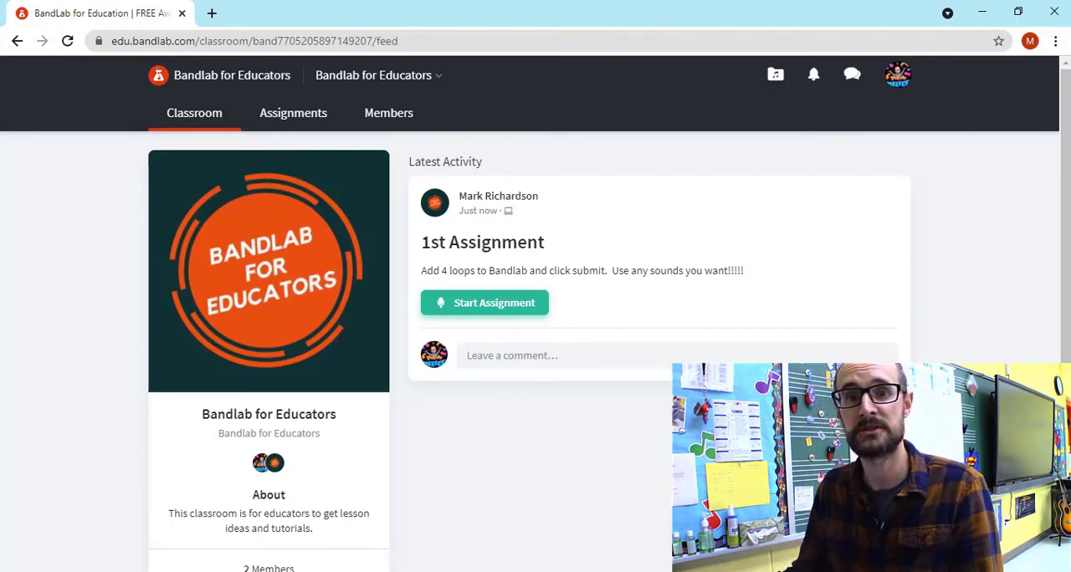
Switch back to the teacher's classroom window and examine the sharing options for the published 1st Assignment
{"action": "key", "text": "alt+Tab"}
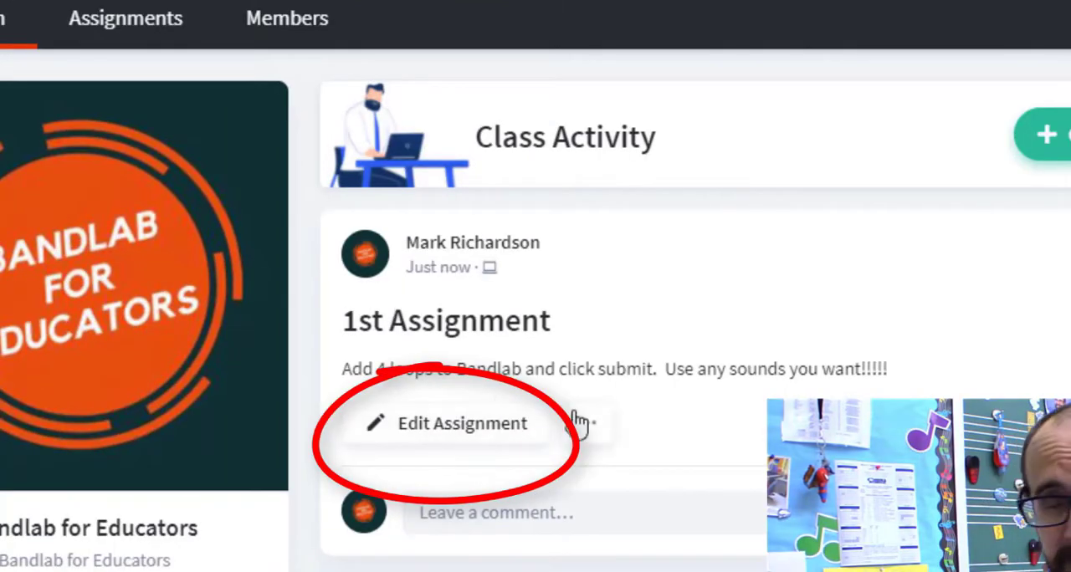
{"action": "left_click", "coordinate": [586, 424]}
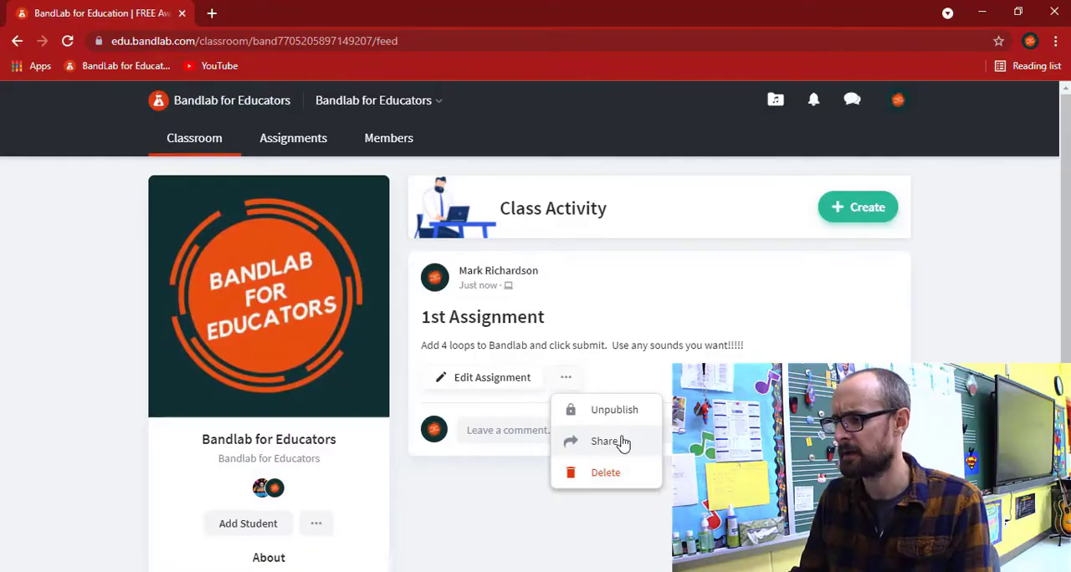
{"action": "left_click", "coordinate": [623, 442]}
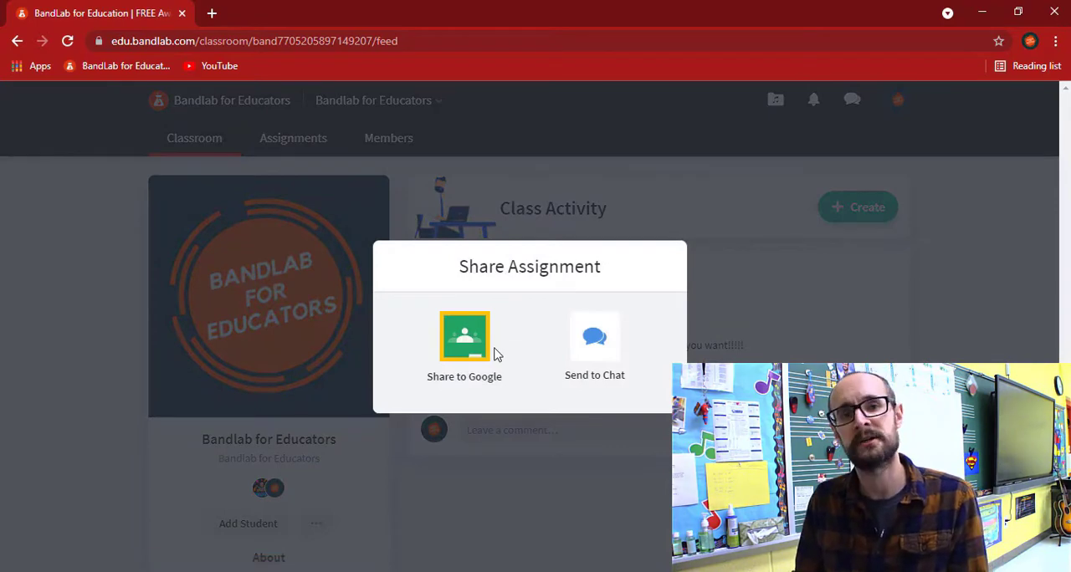
{"action": "left_click", "coordinate": [492, 354]}
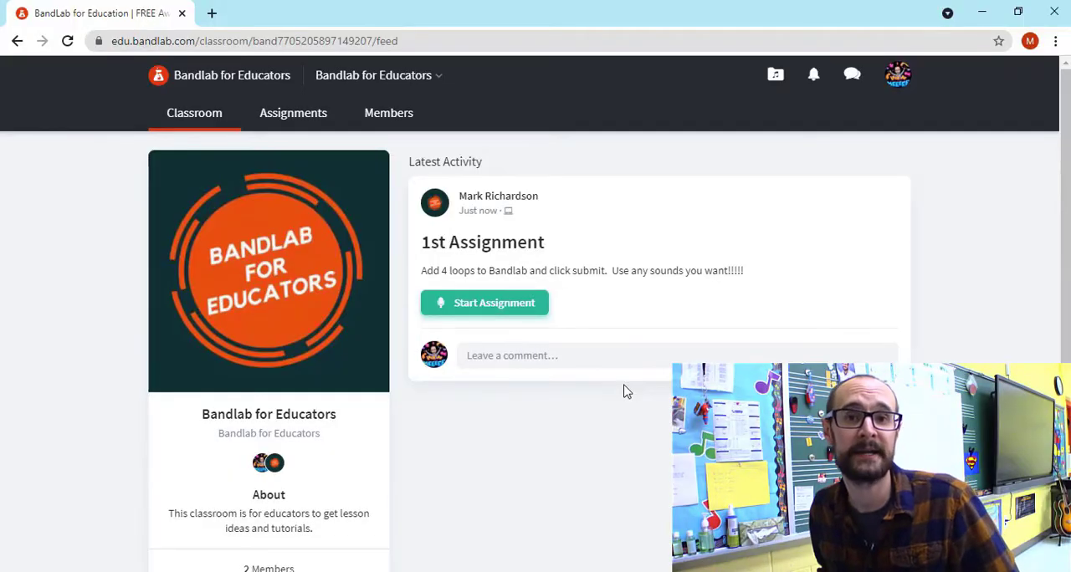
Start 1st Assignment as the student from the Teacher's Assignment option and check the assignment brief in the empty mix editor
{"action": "left_click", "coordinate": [513, 307]}
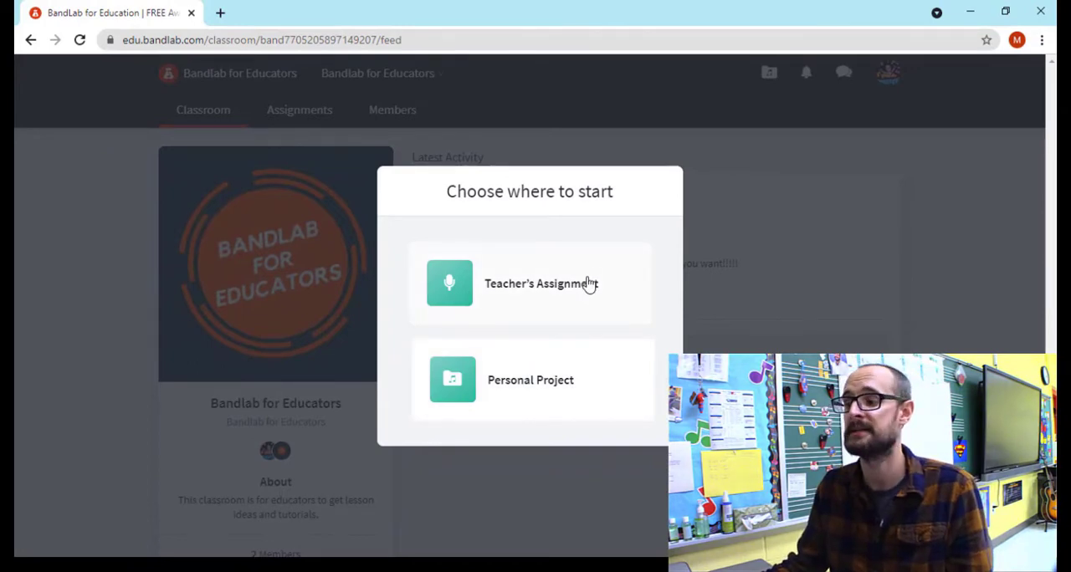
{"action": "left_click", "coordinate": [590, 284]}
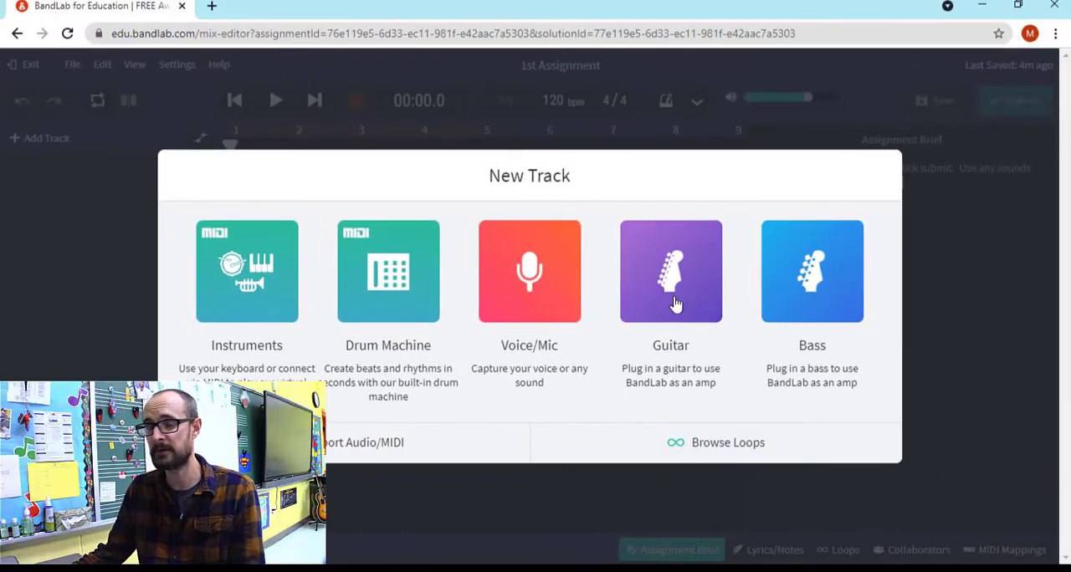
{"action": "left_click", "coordinate": [977, 298]}
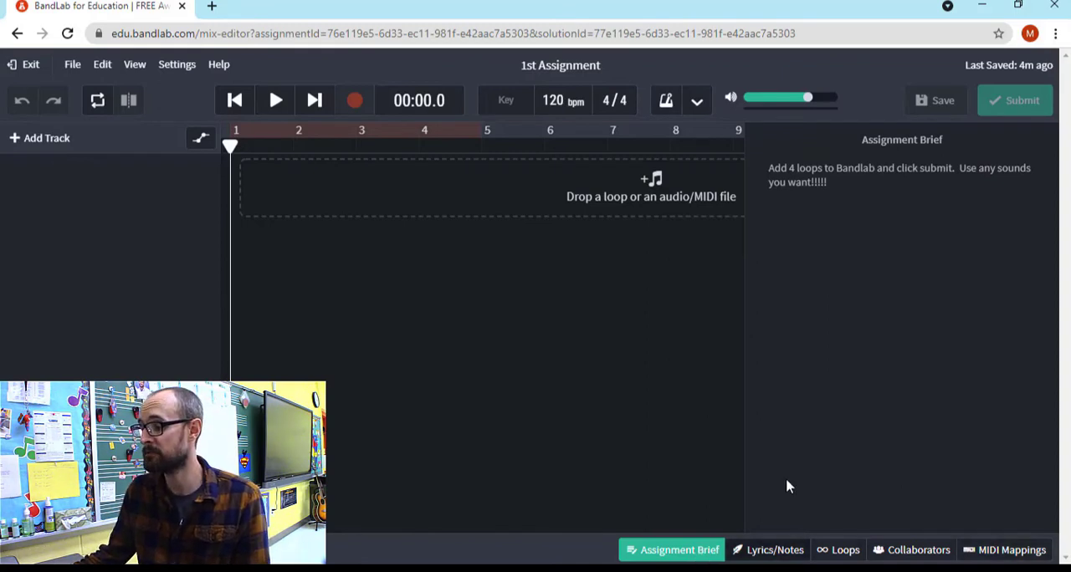
{"action": "left_click", "coordinate": [679, 552]}
{"action": "left_click", "coordinate": [679, 551]}
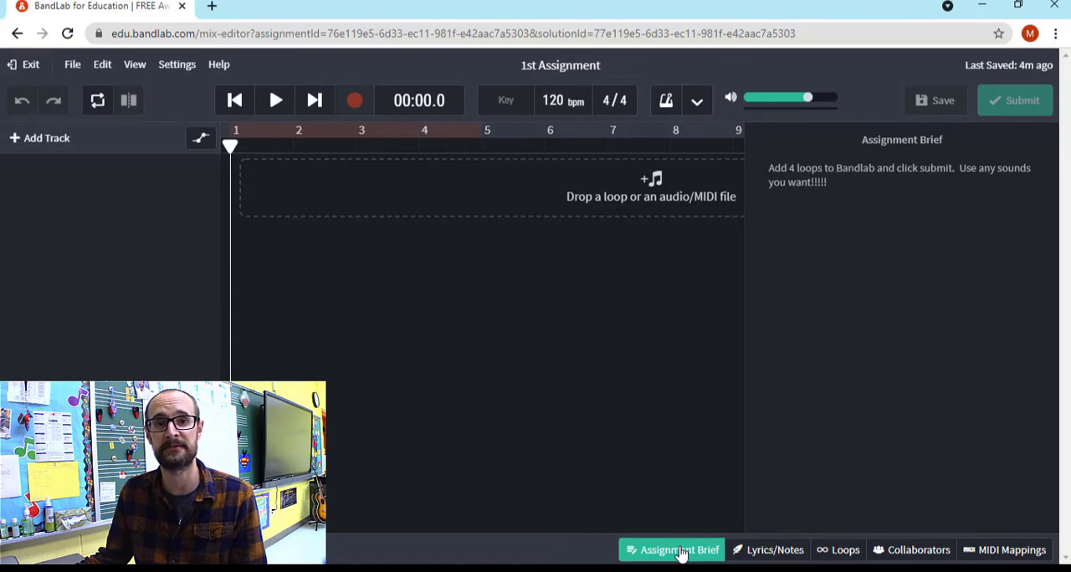
Examine the mix editor's Assignment Brief, Lyrics/Notes, Loops, Collaborators and MIDI Mappings sections, and close the Assignment Brief
{"action": "left_click", "coordinate": [680, 552]}
{"action": "left_click", "coordinate": [679, 552]}
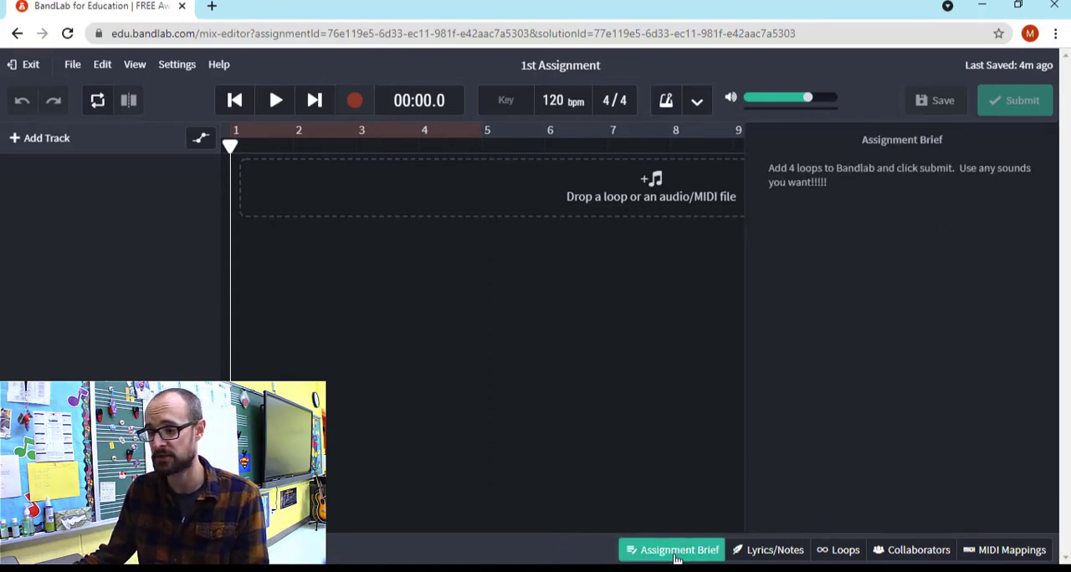
{"action": "left_click", "coordinate": [757, 552]}
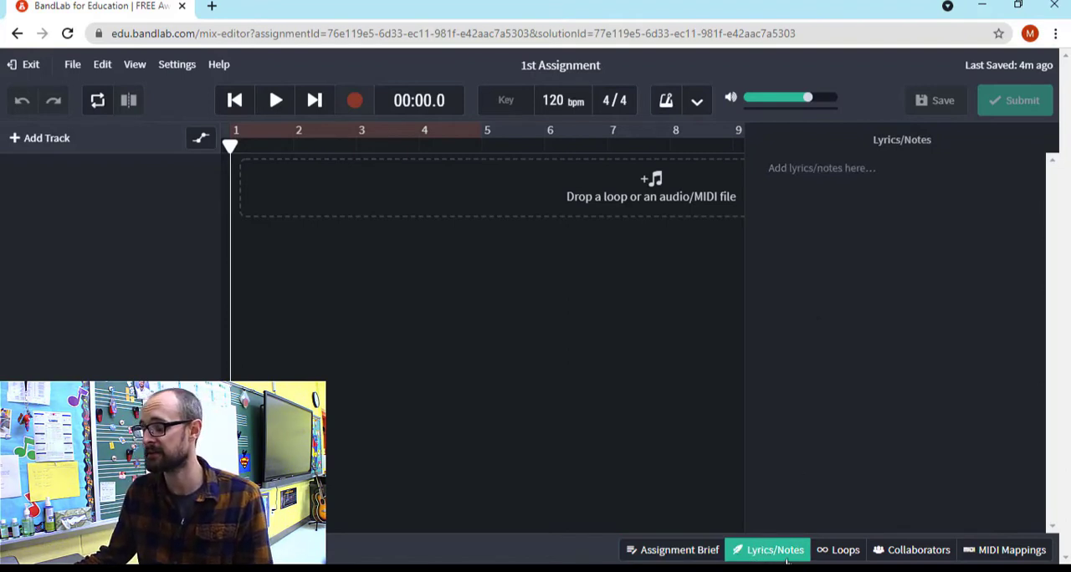
{"action": "left_click", "coordinate": [839, 552]}
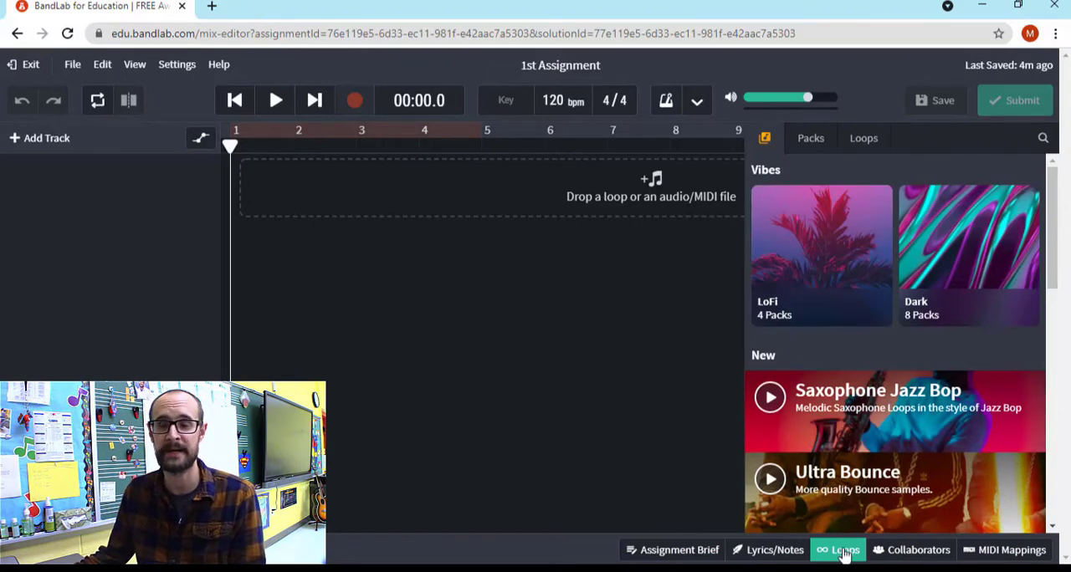
{"action": "left_click", "coordinate": [896, 552]}
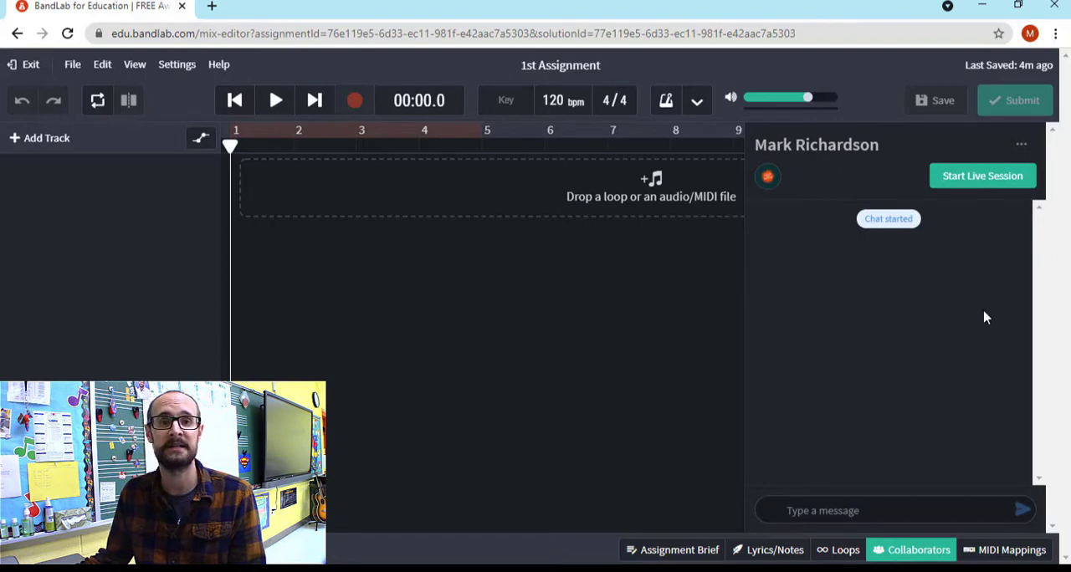
{"action": "left_click", "coordinate": [1013, 552]}
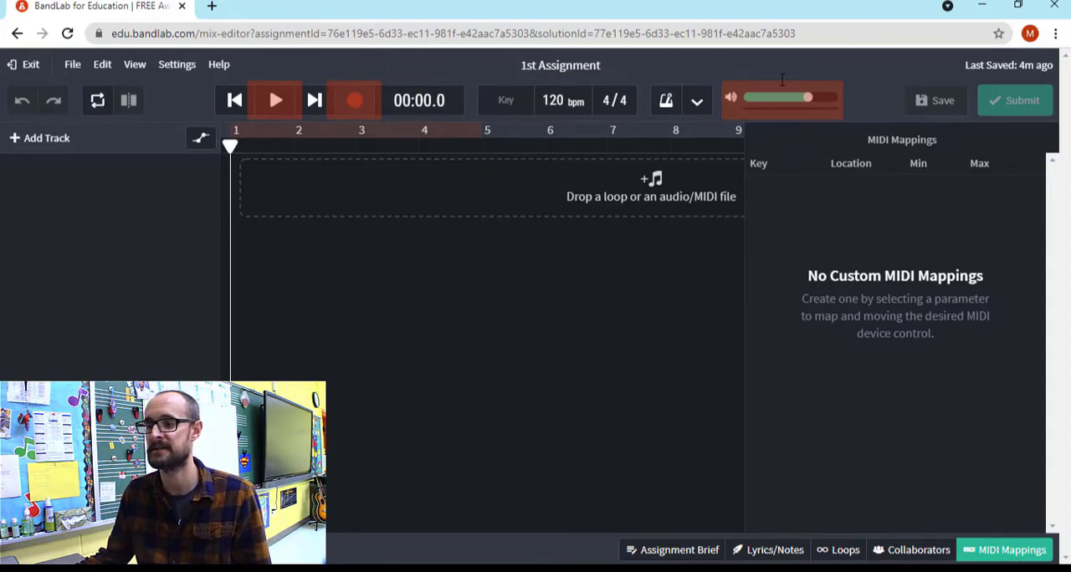
{"action": "left_click", "coordinate": [687, 554]}
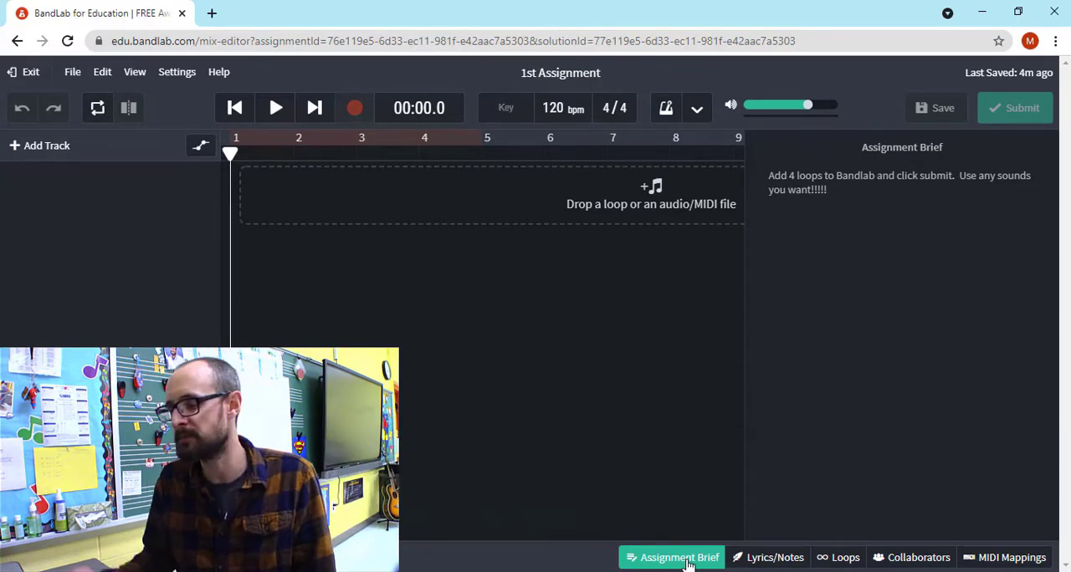
{"action": "left_click", "coordinate": [688, 560]}
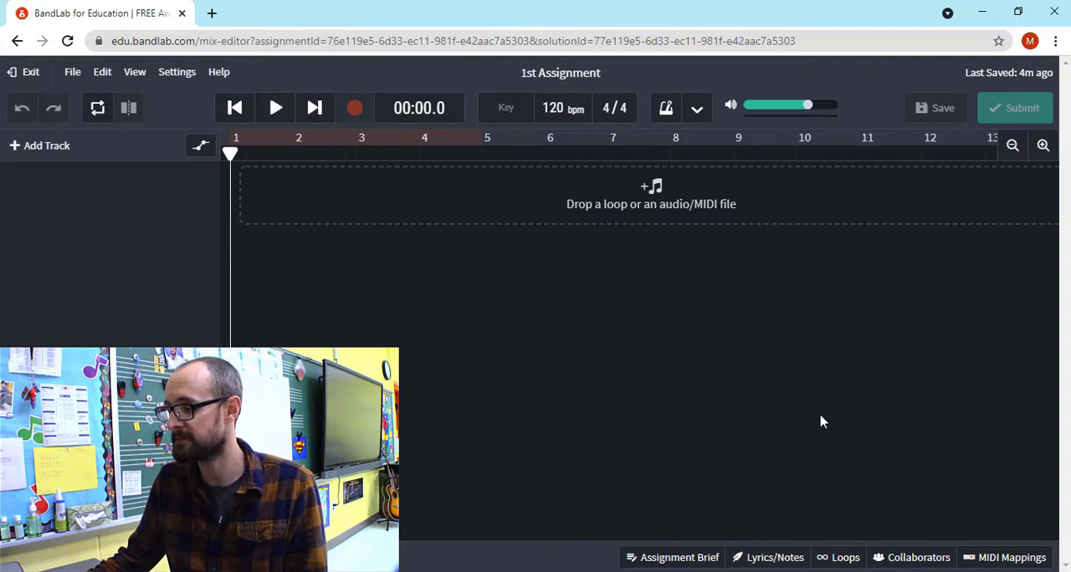
Open the loop library and browse its featured collections and the full list of sound packs
{"action": "left_click", "coordinate": [841, 558]}
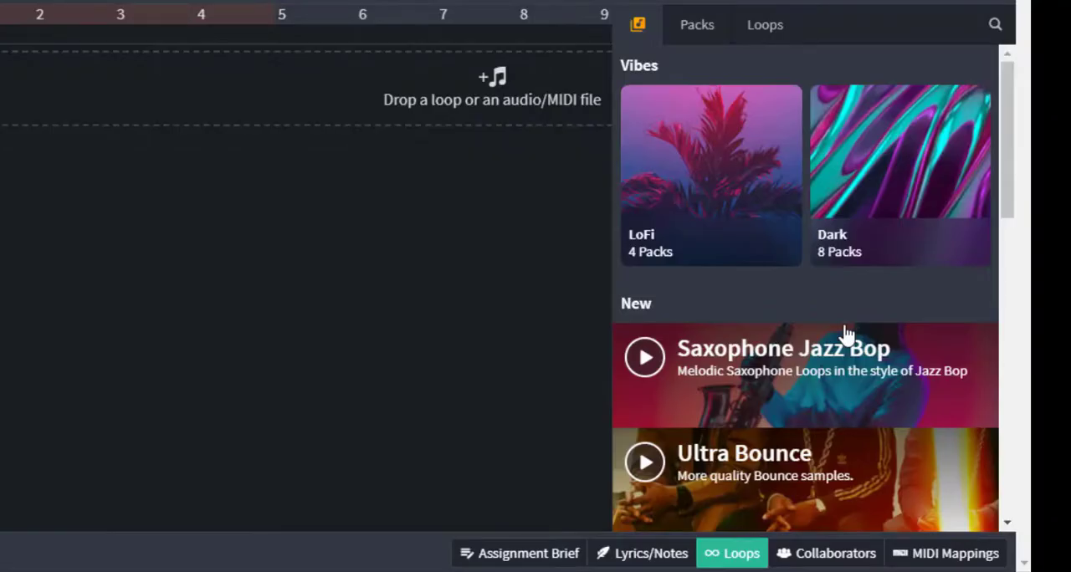
{"action": "scroll", "coordinate": [845, 333], "scroll_direction": "down", "scroll_amount": 10}
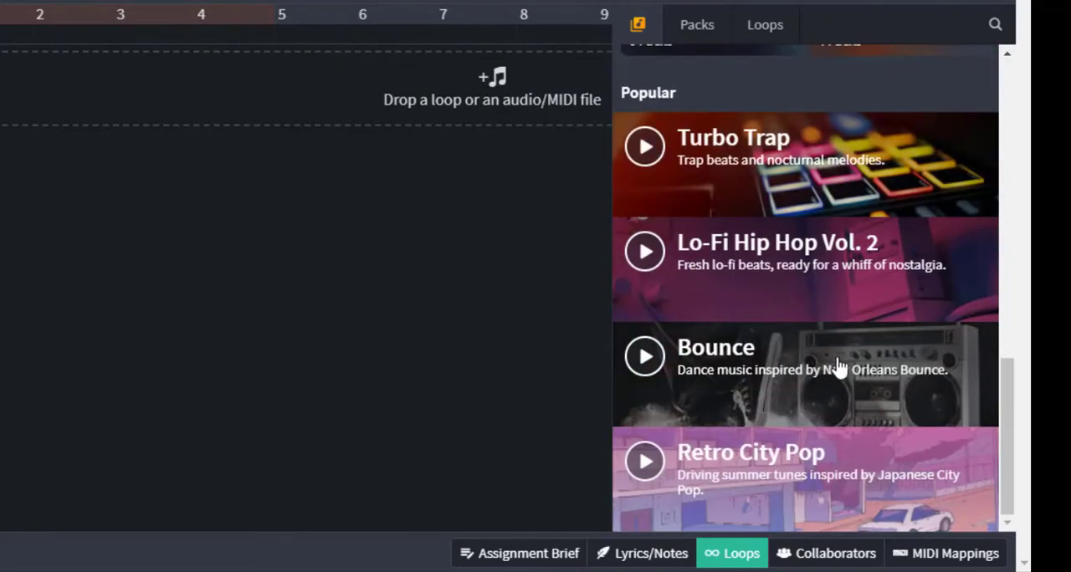
{"action": "scroll", "coordinate": [839, 352], "scroll_direction": "up", "scroll_amount": 8}
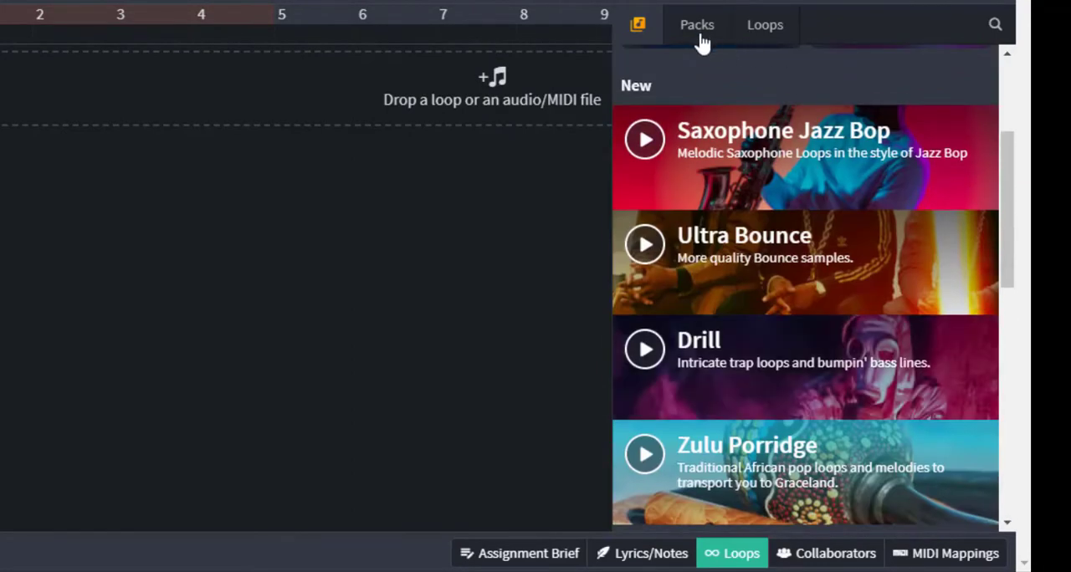
{"action": "left_click", "coordinate": [699, 25]}
{"action": "scroll", "coordinate": [827, 214], "scroll_direction": "down", "scroll_amount": 8}
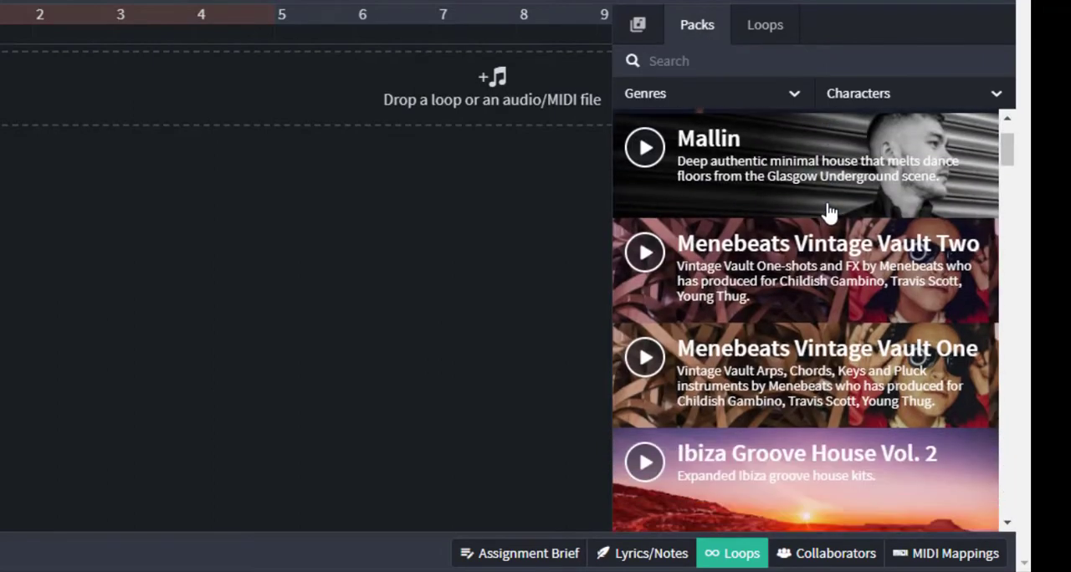
{"action": "scroll", "coordinate": [827, 232], "scroll_direction": "down", "scroll_amount": 2}
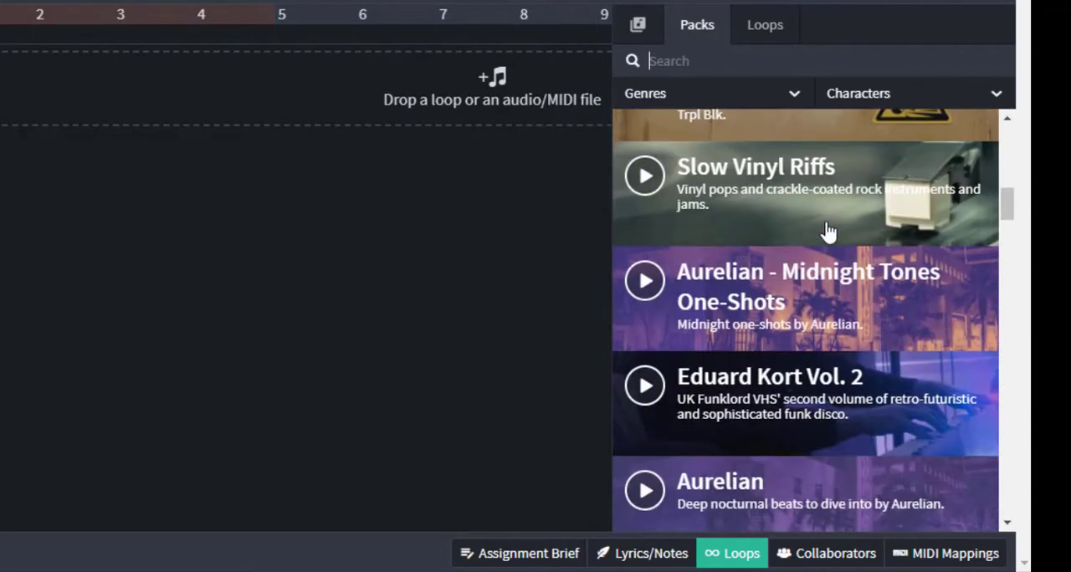
{"action": "scroll", "coordinate": [827, 232], "scroll_direction": "down", "scroll_amount": 10}
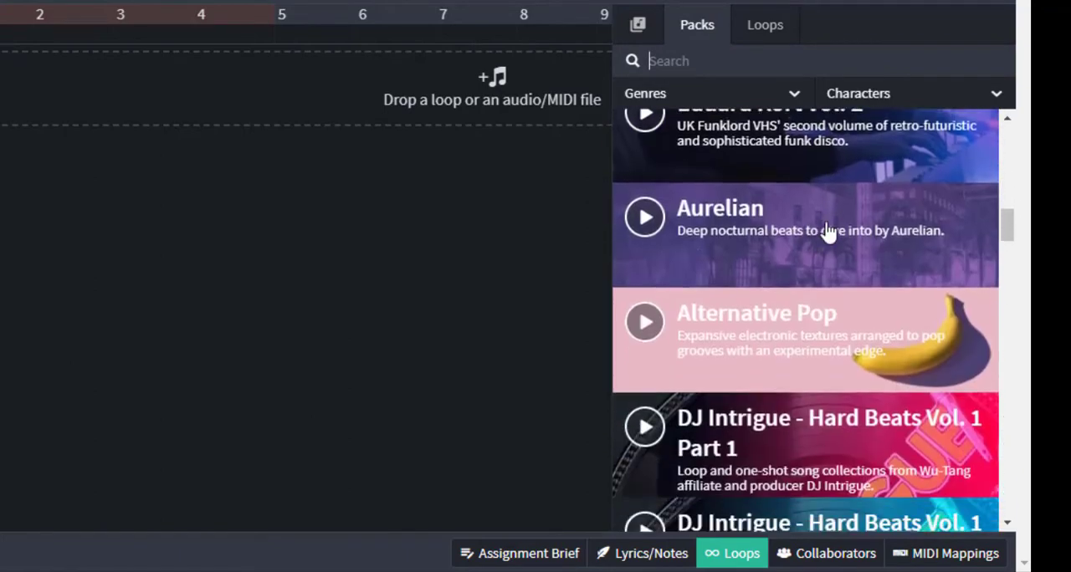
{"action": "scroll", "coordinate": [827, 232], "scroll_direction": "down", "scroll_amount": 10}
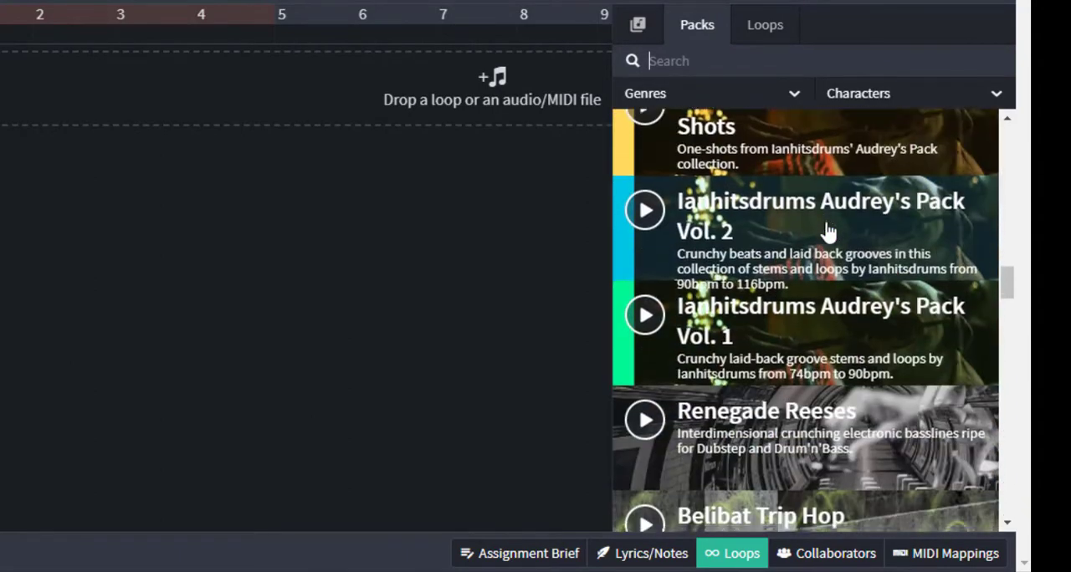
{"action": "scroll", "coordinate": [827, 231], "scroll_direction": "down", "scroll_amount": 6}
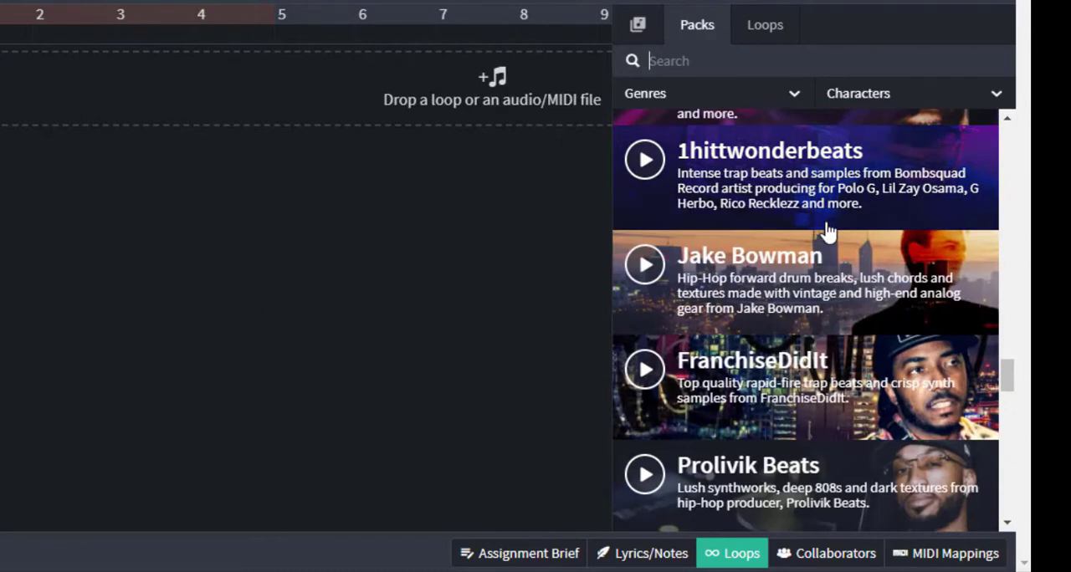
{"action": "scroll", "coordinate": [827, 232], "scroll_direction": "down", "scroll_amount": 5}
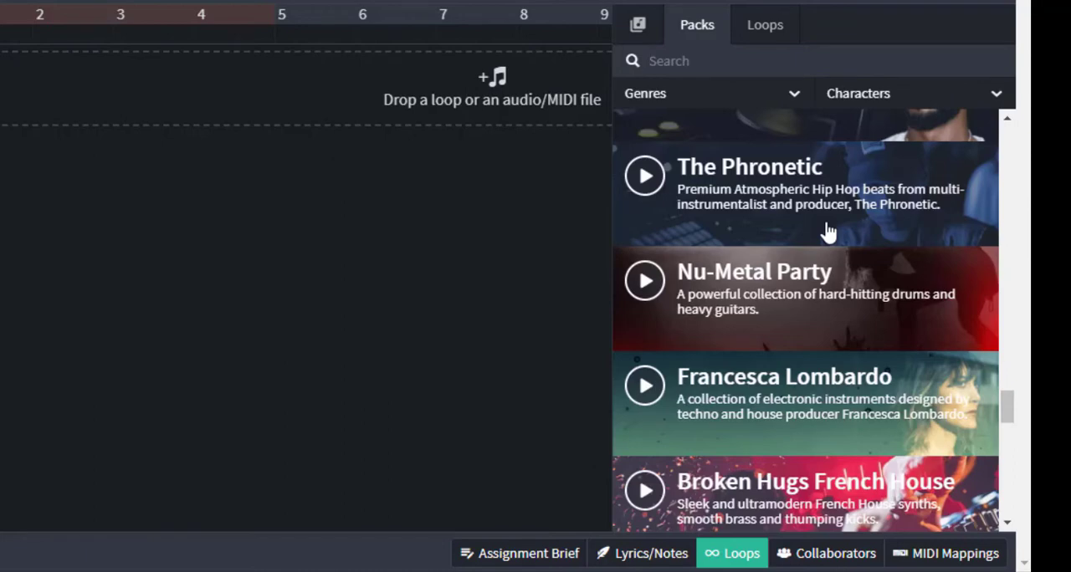
Browse the library's individual loops and examine the available instrument and genre filters
{"action": "left_click", "coordinate": [778, 75]}
{"action": "left_click", "coordinate": [765, 27]}
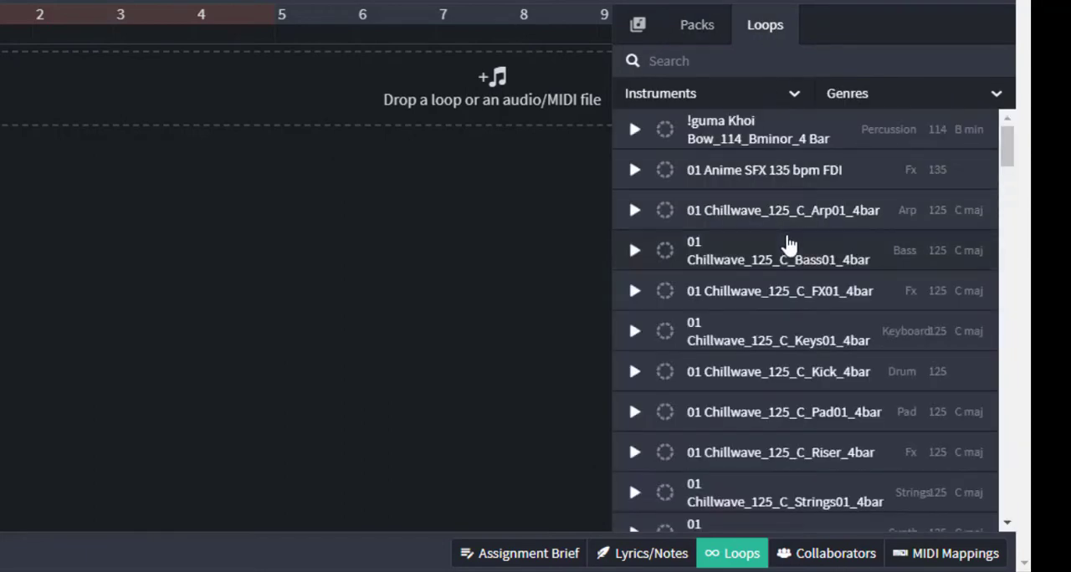
{"action": "scroll", "coordinate": [806, 323], "scroll_direction": "down", "scroll_amount": 15}
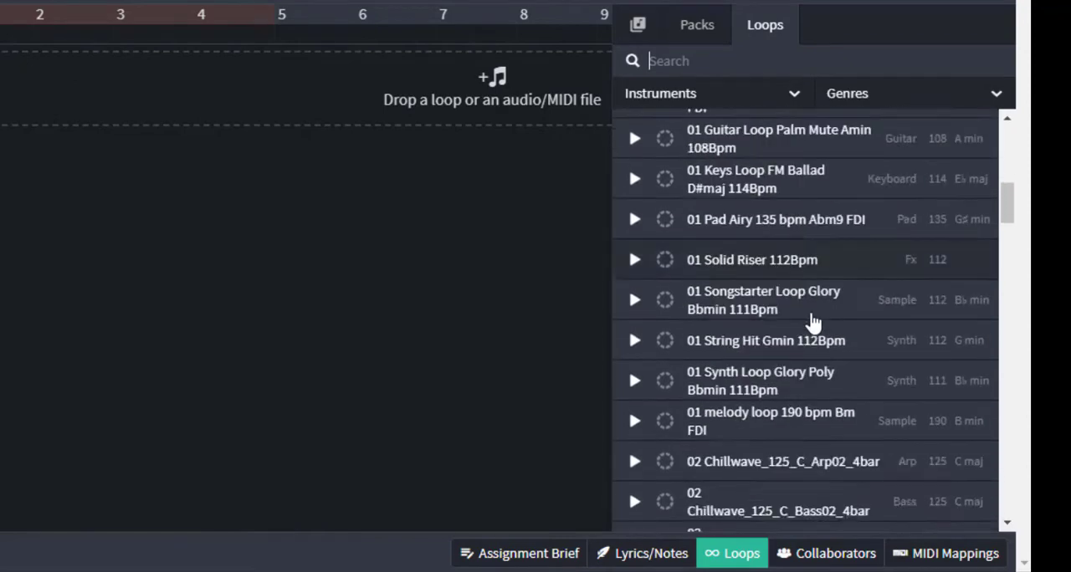
{"action": "scroll", "coordinate": [812, 321], "scroll_direction": "down", "scroll_amount": 10}
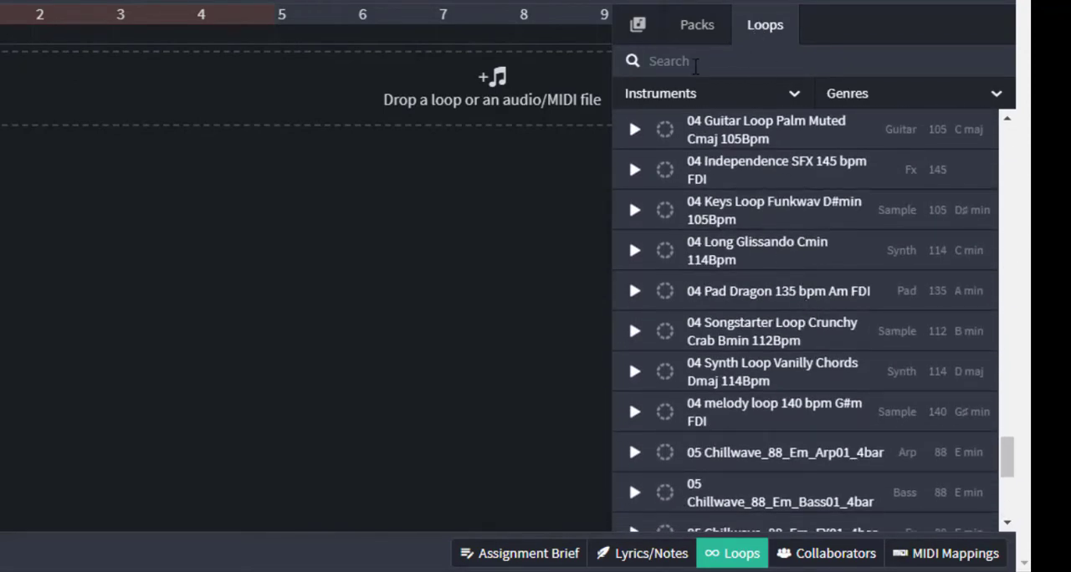
{"action": "left_click", "coordinate": [747, 98]}
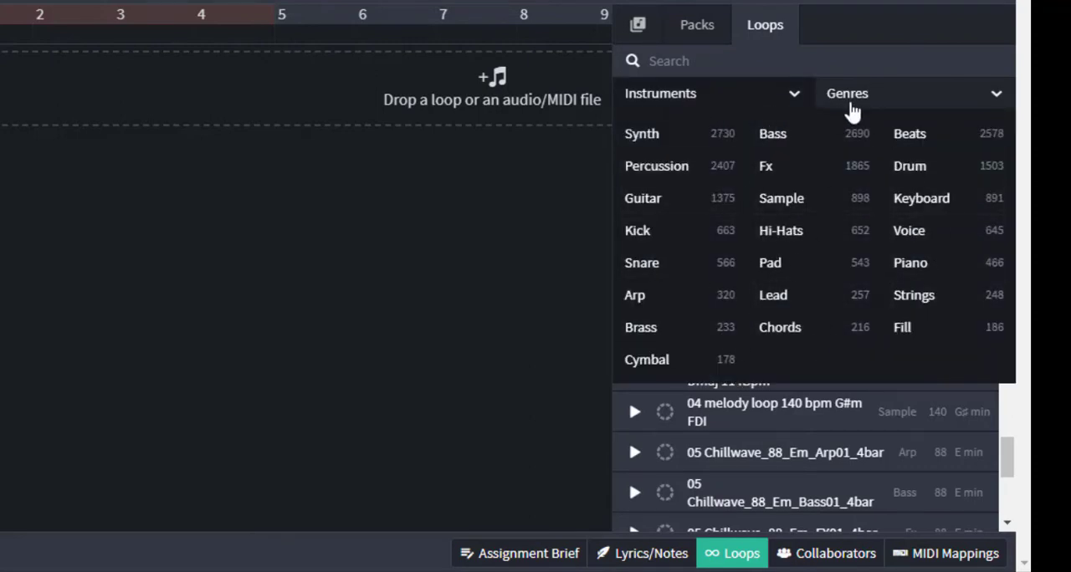
{"action": "left_click", "coordinate": [845, 101]}
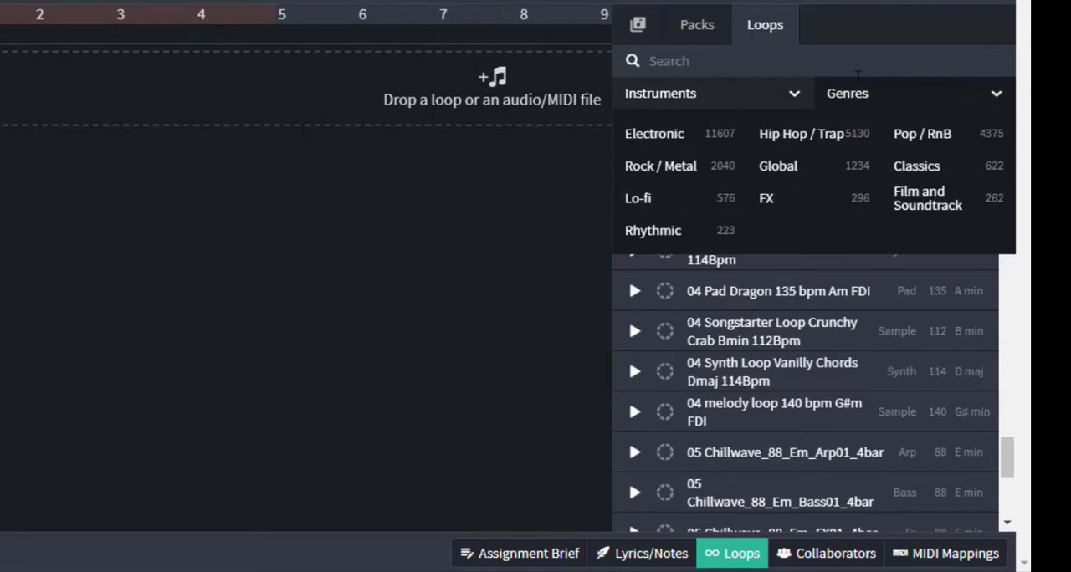
{"action": "left_click", "coordinate": [856, 100]}
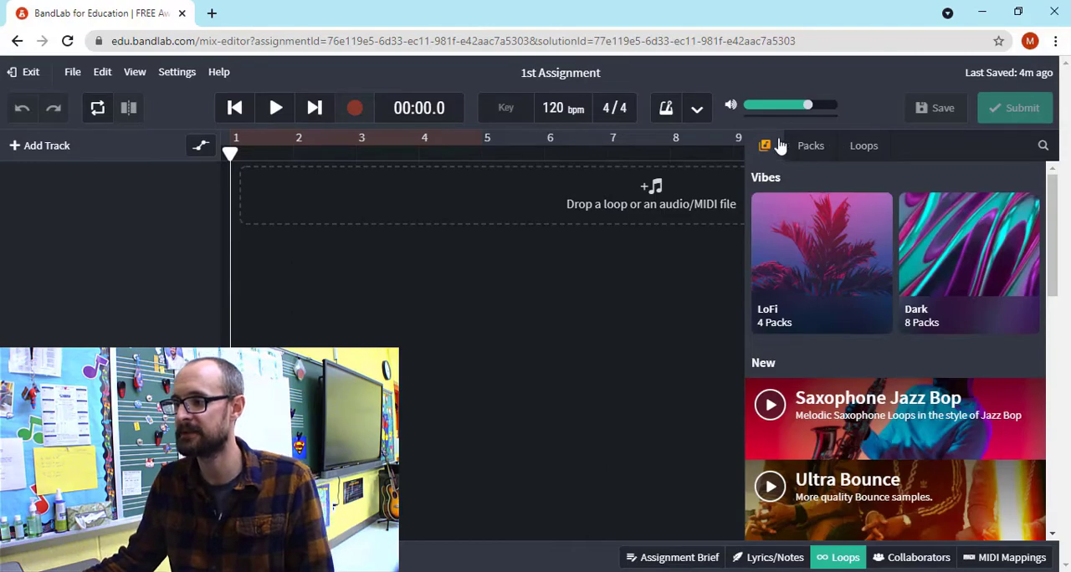
Open the Retro City Pop pack from the popular packs and preview the Magic Time Bass 01 loop
{"action": "scroll", "coordinate": [865, 335], "scroll_direction": "down", "scroll_amount": 8}
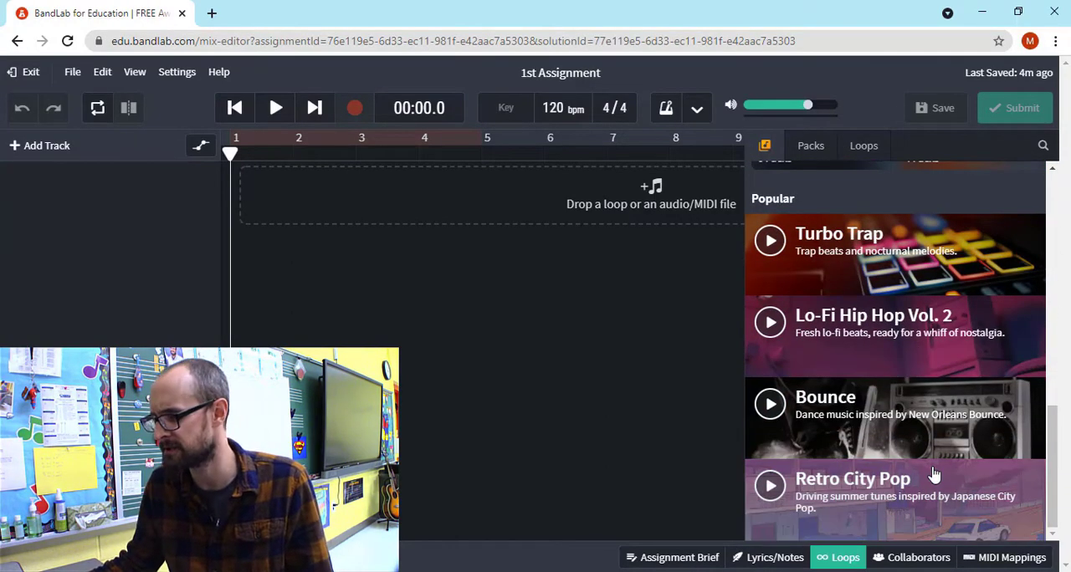
{"action": "left_click", "coordinate": [886, 519]}
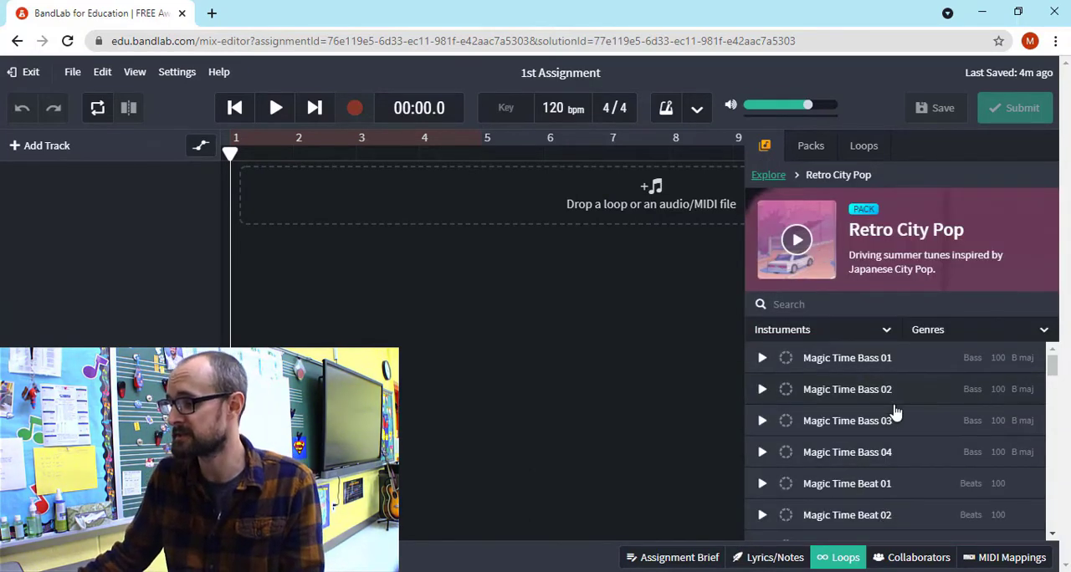
{"action": "scroll", "coordinate": [846, 460], "scroll_direction": "down", "scroll_amount": 5}
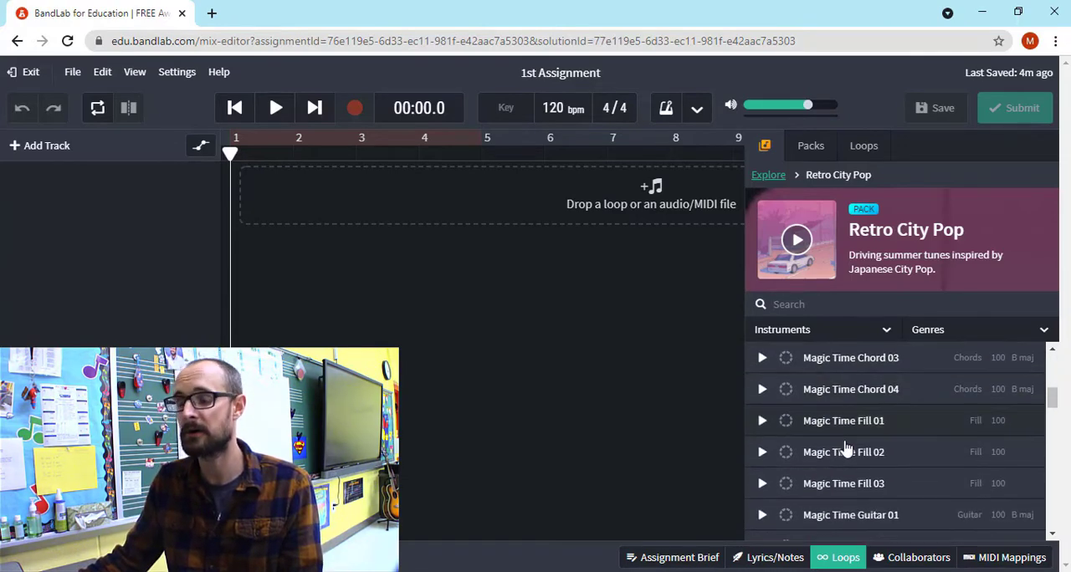
{"action": "scroll", "coordinate": [833, 456], "scroll_direction": "up", "scroll_amount": 5}
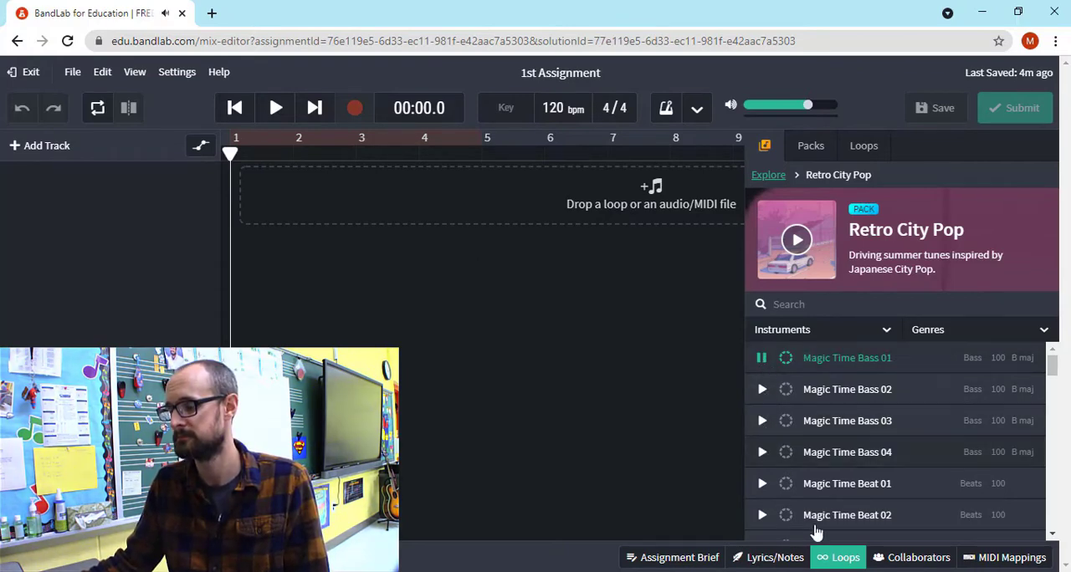
Raise the computer's speaker volume while the loop preview plays
{"action": "left_click", "coordinate": [946, 571]}
{"action": "left_click_drag", "start_coordinate": [931, 552], "coordinate": [962, 553]}
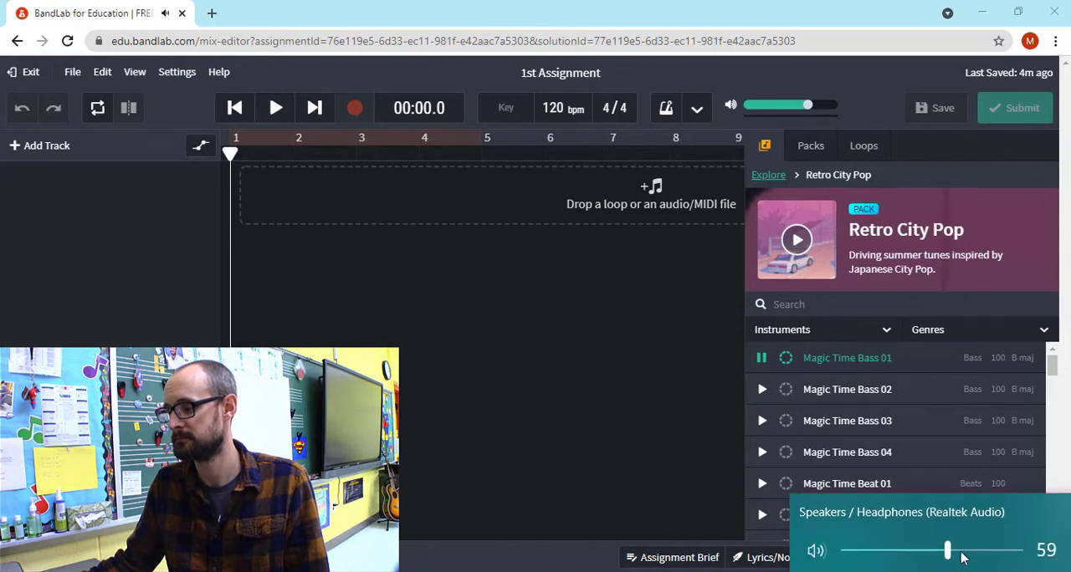
{"action": "left_click", "coordinate": [950, 571]}
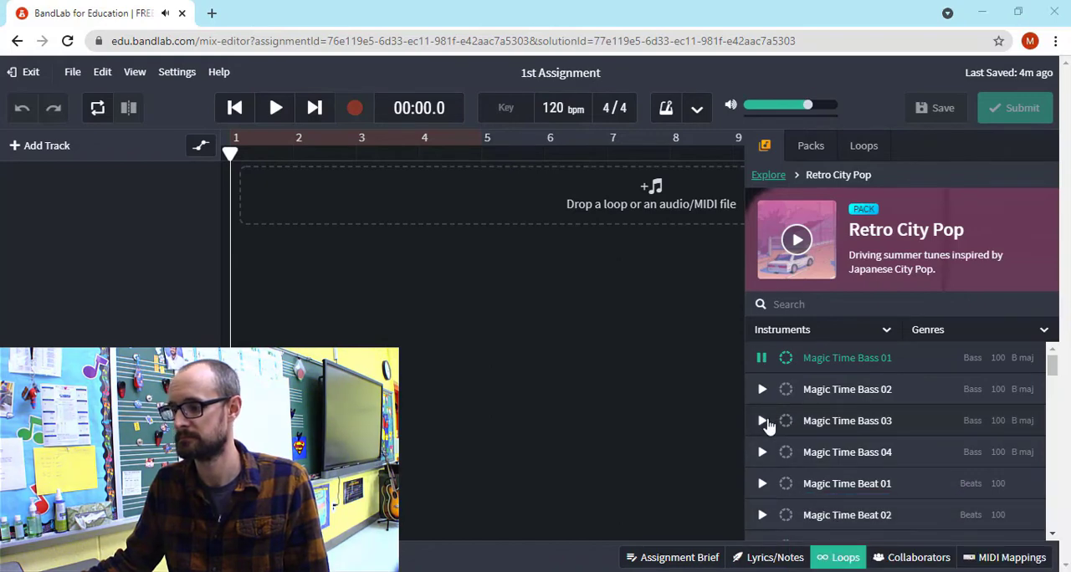
Preview more Retro City Pop loops, including Magic Time Bass 04, Guitar 03 and Pluck 04, and stop the playback
{"action": "left_click", "coordinate": [763, 452]}
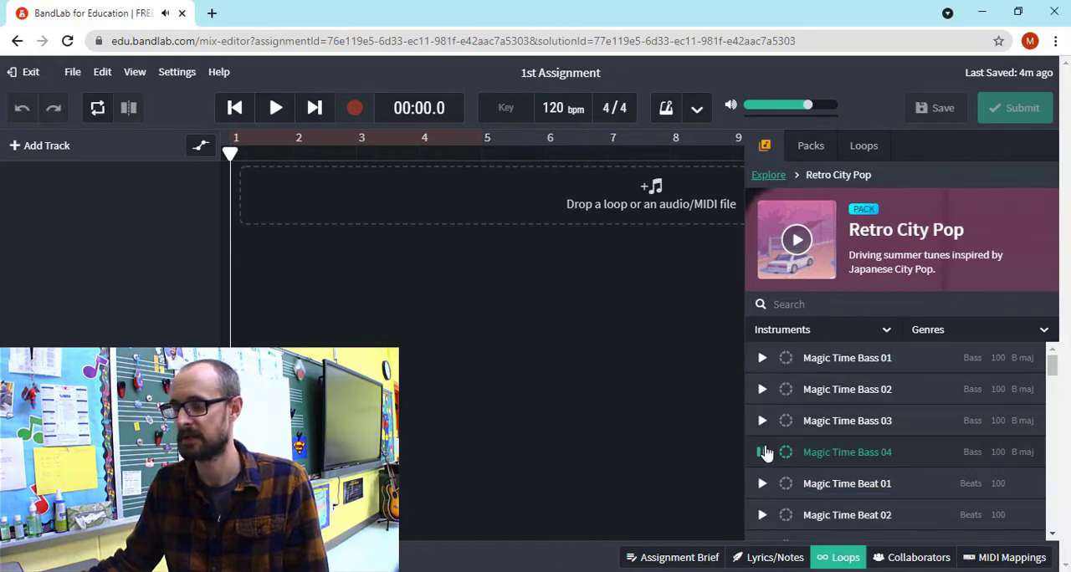
{"action": "scroll", "coordinate": [768, 453], "scroll_direction": "down", "scroll_amount": 3}
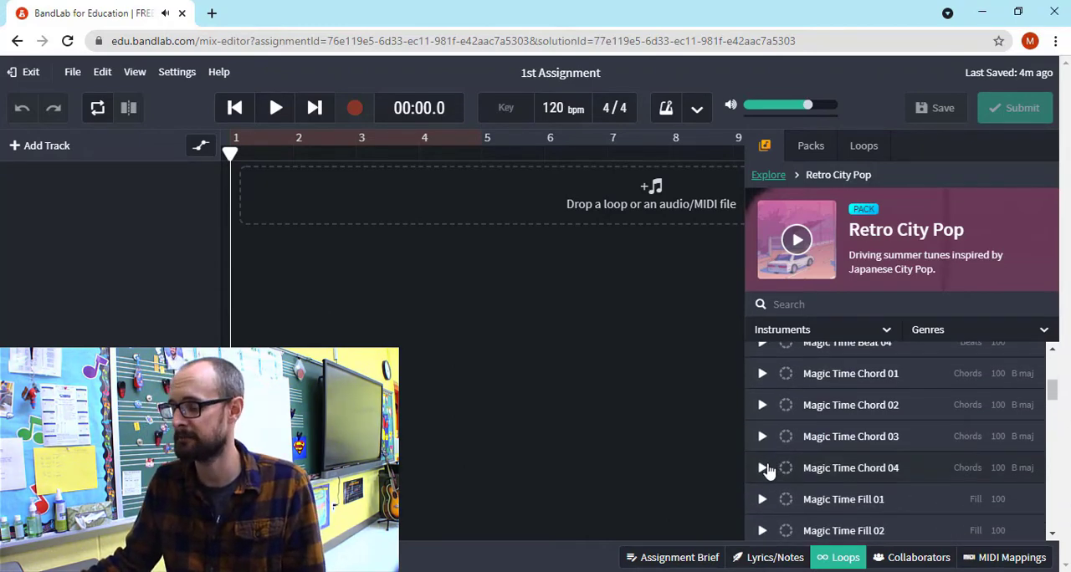
{"action": "scroll", "coordinate": [768, 483], "scroll_direction": "down", "scroll_amount": 3}
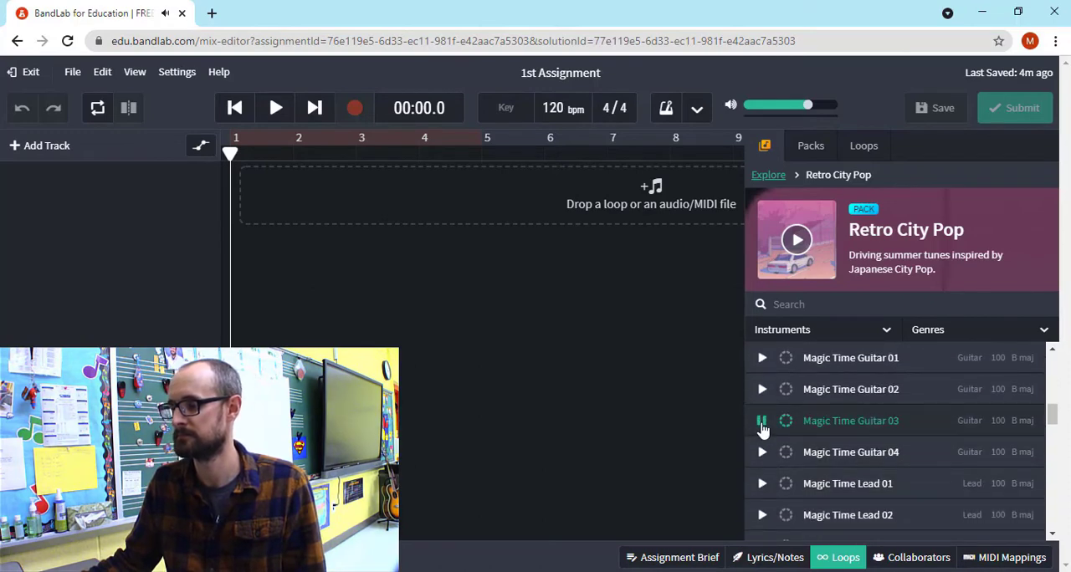
{"action": "scroll", "coordinate": [766, 483], "scroll_direction": "down", "scroll_amount": 3}
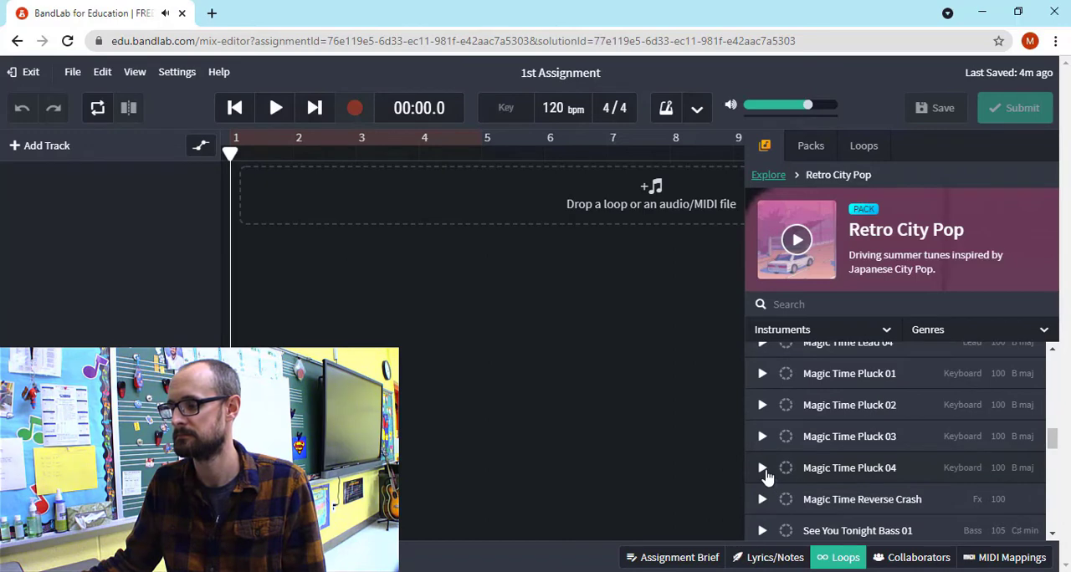
{"action": "scroll", "coordinate": [820, 469], "scroll_direction": "up", "scroll_amount": 8}
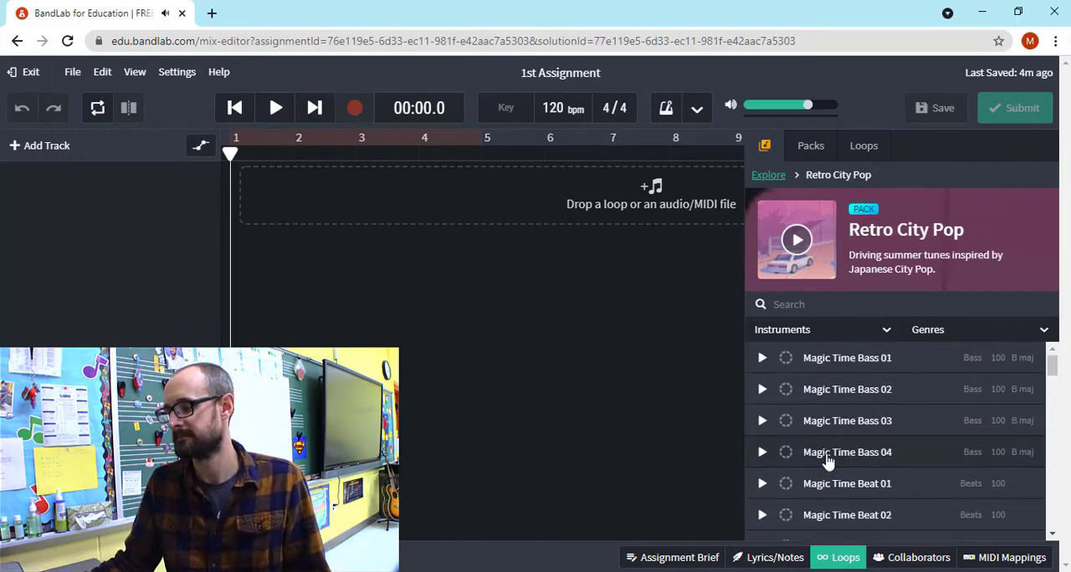
{"action": "scroll", "coordinate": [827, 460], "scroll_direction": "down", "scroll_amount": 10}
{"action": "scroll", "coordinate": [776, 450], "scroll_direction": "up", "scroll_amount": 3}
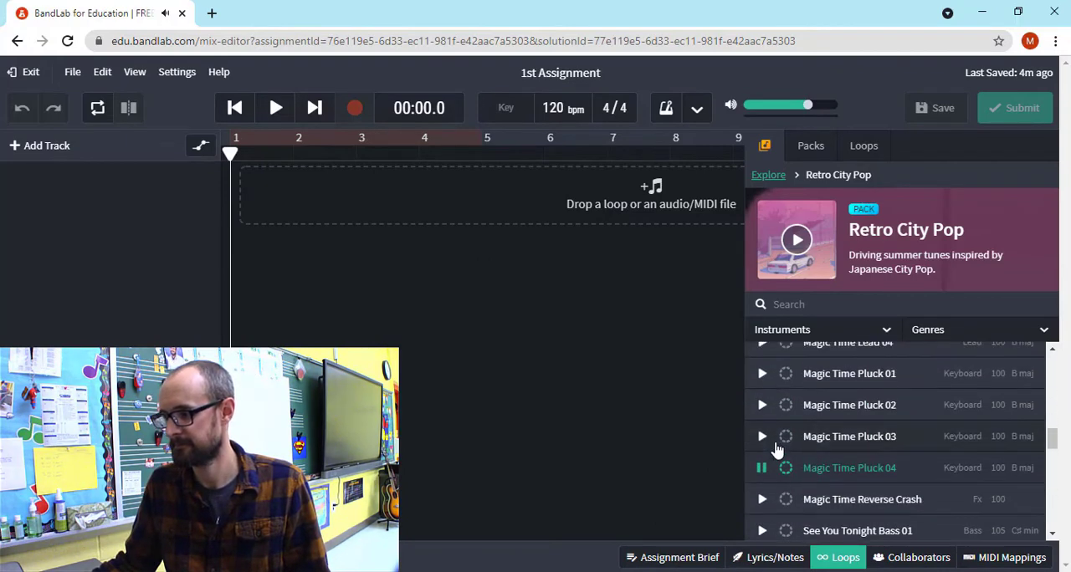
{"action": "left_click", "coordinate": [761, 468]}
{"action": "scroll", "coordinate": [875, 486], "scroll_direction": "up", "scroll_amount": 5}
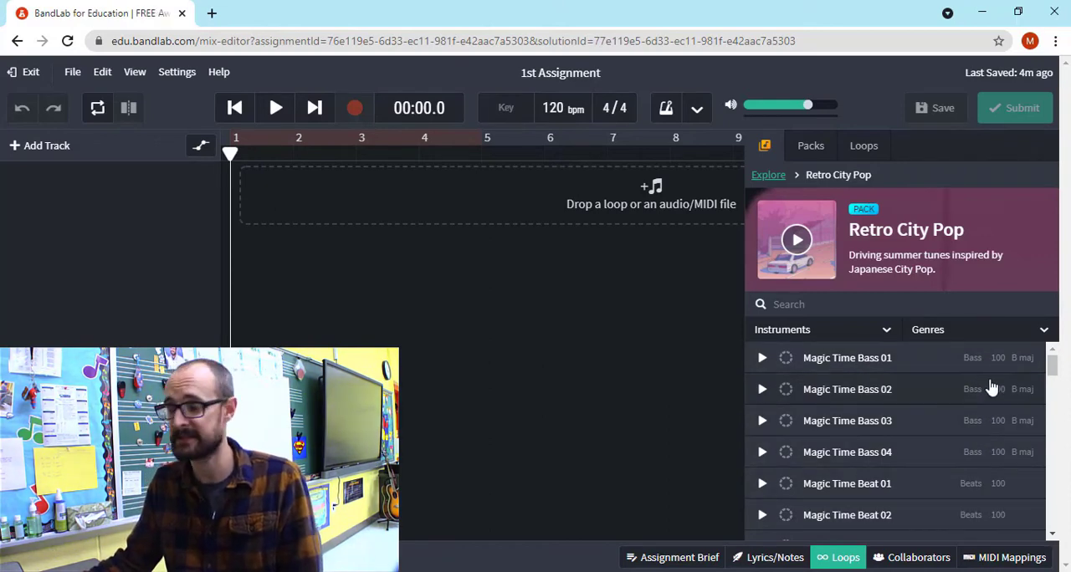
Add the Magic Time Bass 01 loop to the timeline as a new track and align its start with bar 1
{"action": "scroll", "coordinate": [980, 418], "scroll_direction": "down", "scroll_amount": 5}
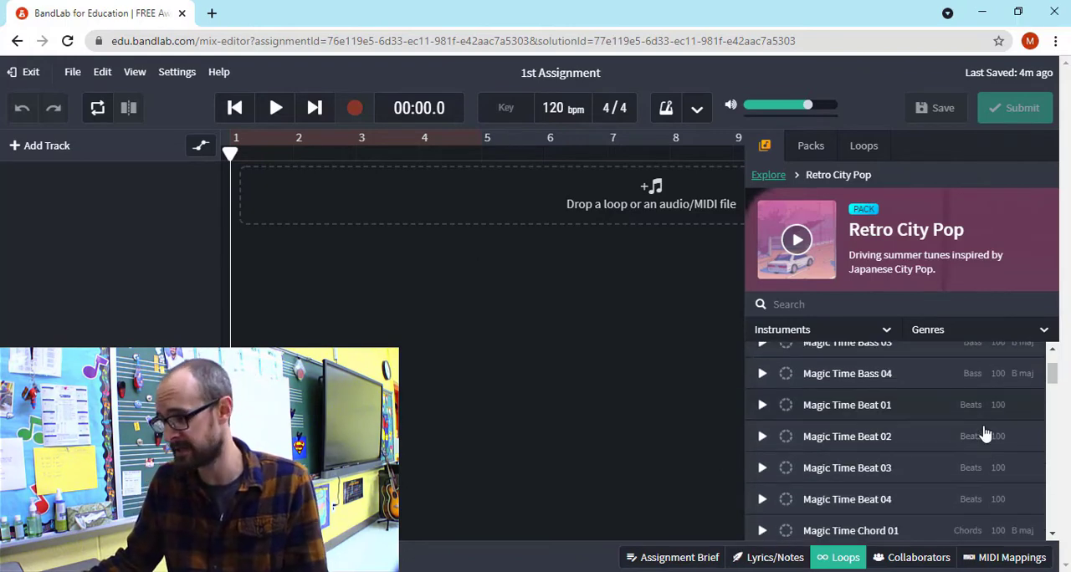
{"action": "scroll", "coordinate": [983, 452], "scroll_direction": "down", "scroll_amount": 2}
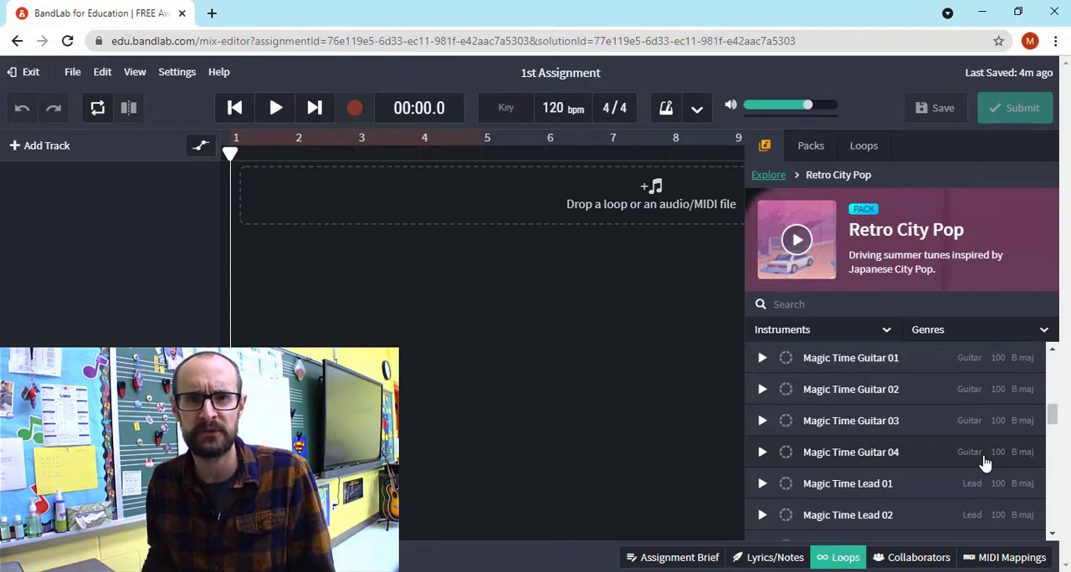
{"action": "scroll", "coordinate": [985, 463], "scroll_direction": "up", "scroll_amount": 10}
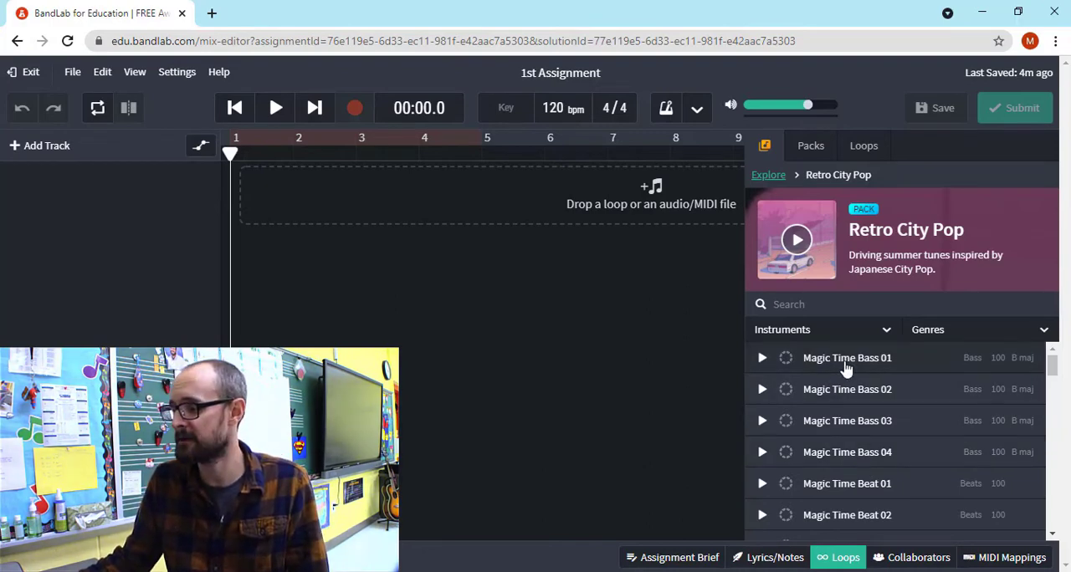
{"action": "left_click_drag", "start_coordinate": [847, 360], "coordinate": [396, 189]}
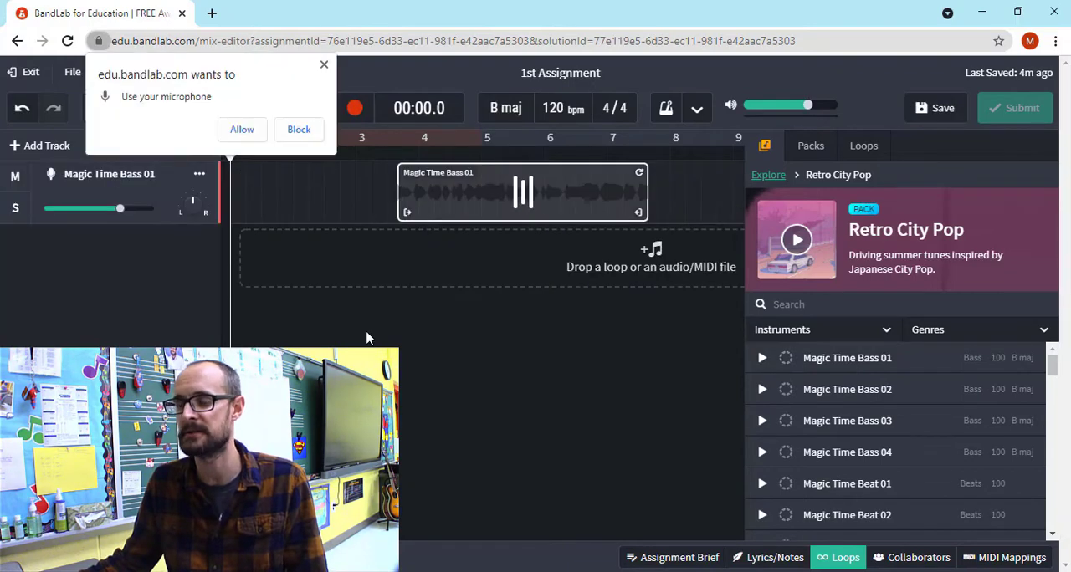
{"action": "left_click_drag", "start_coordinate": [519, 206], "coordinate": [255, 201]}
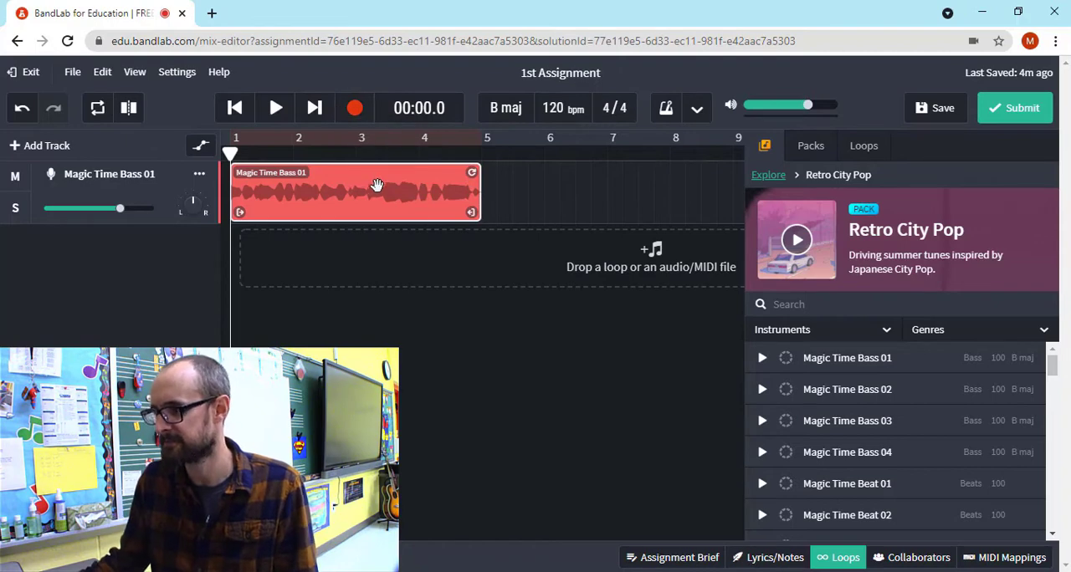
Play the Magic Time Bass 01 track from the beginning and pause it near the end of the loop
{"action": "left_click", "coordinate": [279, 109]}
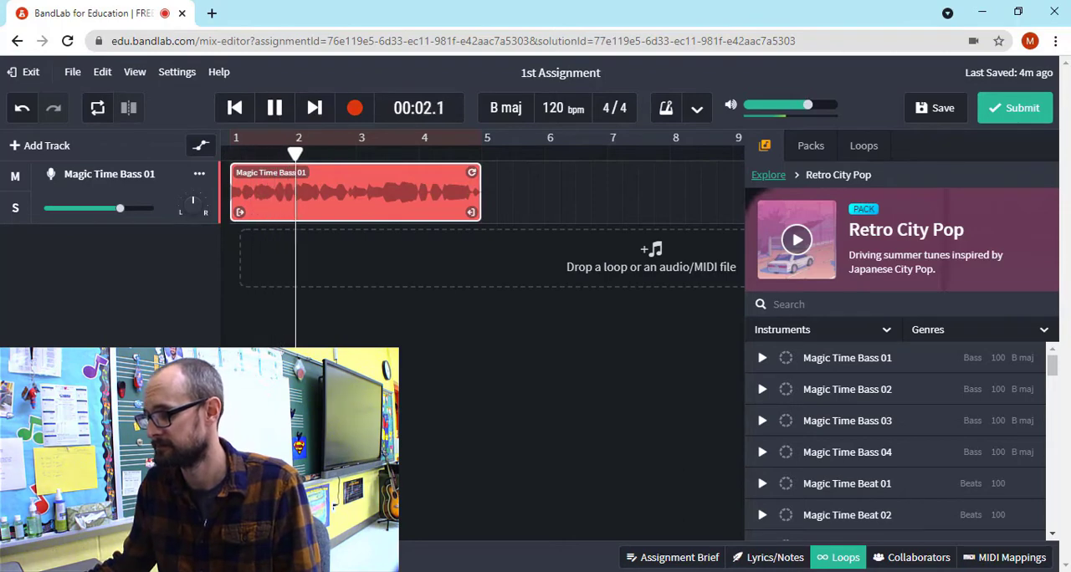
{"action": "left_click", "coordinate": [968, 571]}
{"action": "left_click_drag", "start_coordinate": [971, 558], "coordinate": [1014, 552]}
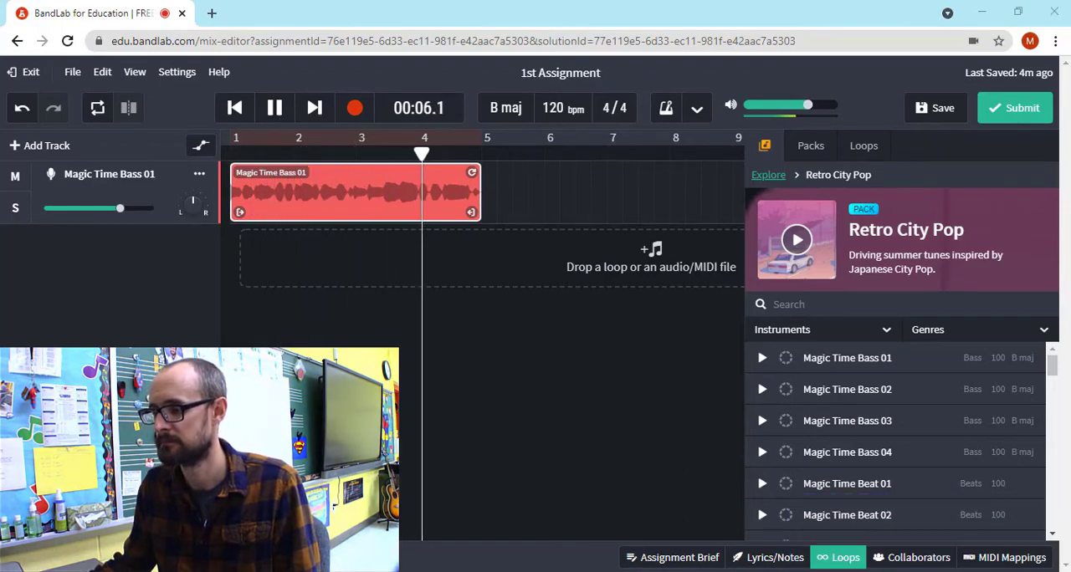
{"action": "left_click", "coordinate": [276, 109]}
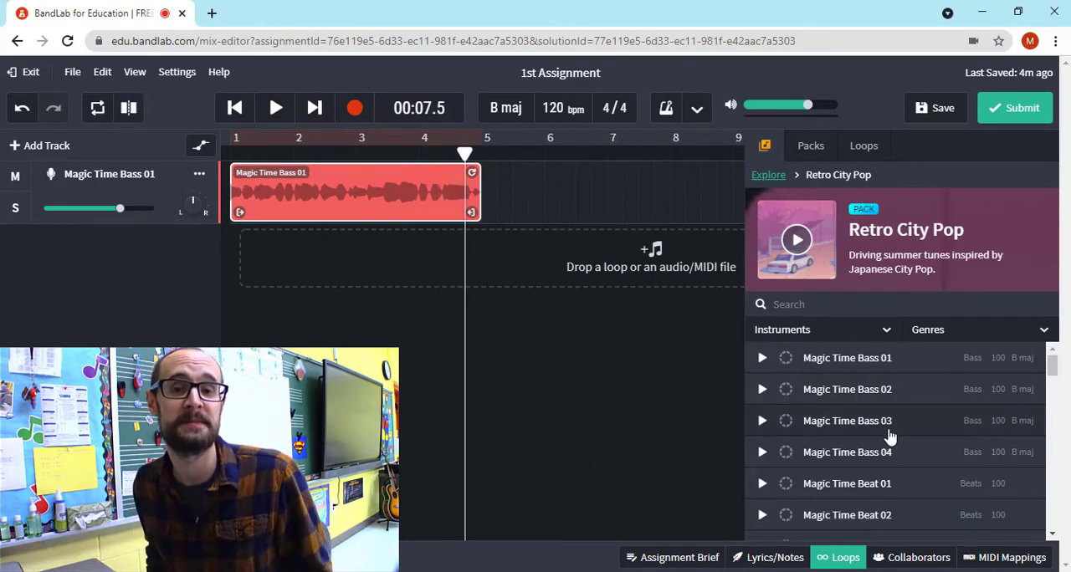
Add Magic Time Chord 04, Magic Time Lead 02 and See You Tonight Bass 02 as separate tracks, and close the loop library
{"action": "scroll", "coordinate": [887, 431], "scroll_direction": "down", "scroll_amount": 5}
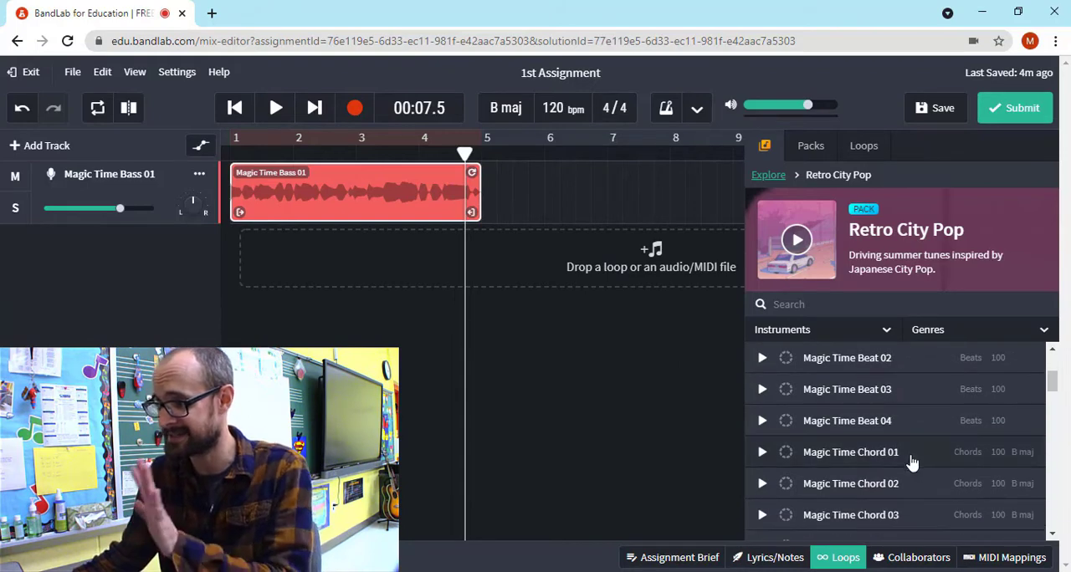
{"action": "left_click_drag", "start_coordinate": [803, 393], "coordinate": [444, 256]}
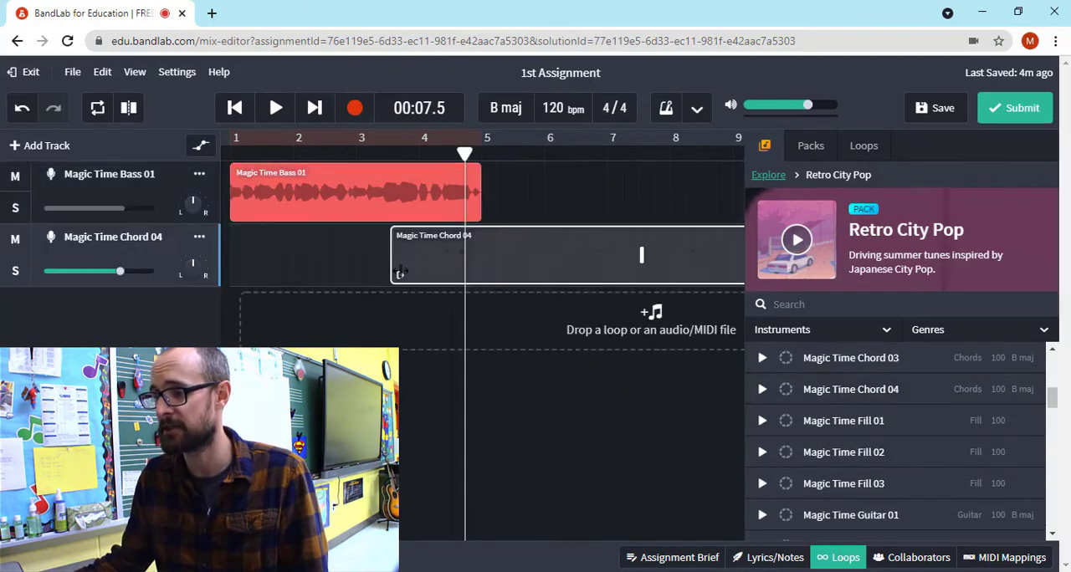
{"action": "scroll", "coordinate": [888, 443], "scroll_direction": "down", "scroll_amount": 3}
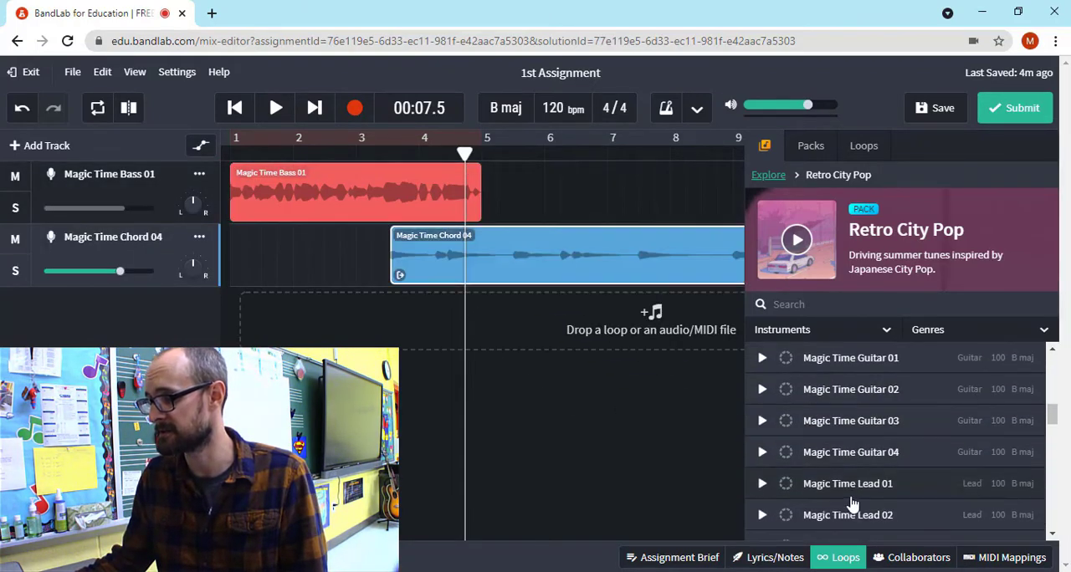
{"action": "left_click_drag", "start_coordinate": [848, 511], "coordinate": [443, 308]}
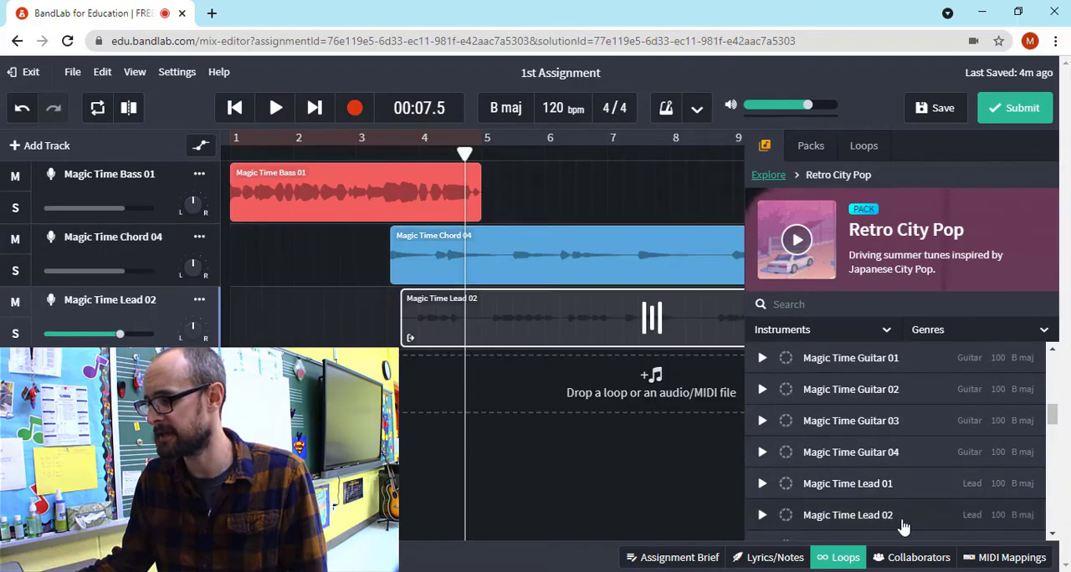
{"action": "scroll", "coordinate": [860, 491], "scroll_direction": "down", "scroll_amount": 3}
{"action": "left_click_drag", "start_coordinate": [850, 490], "coordinate": [383, 383]}
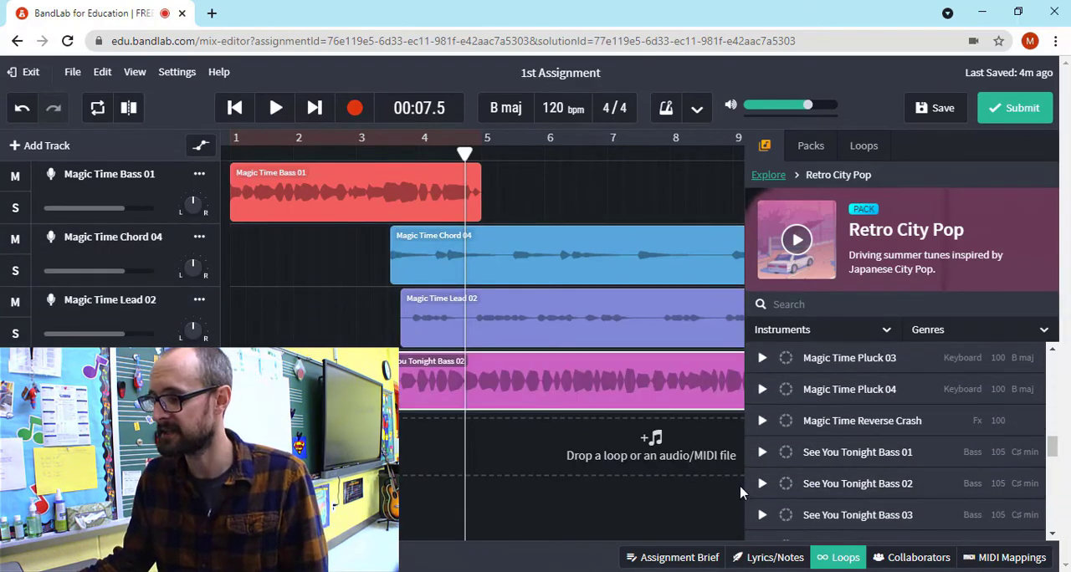
{"action": "left_click", "coordinate": [843, 559]}
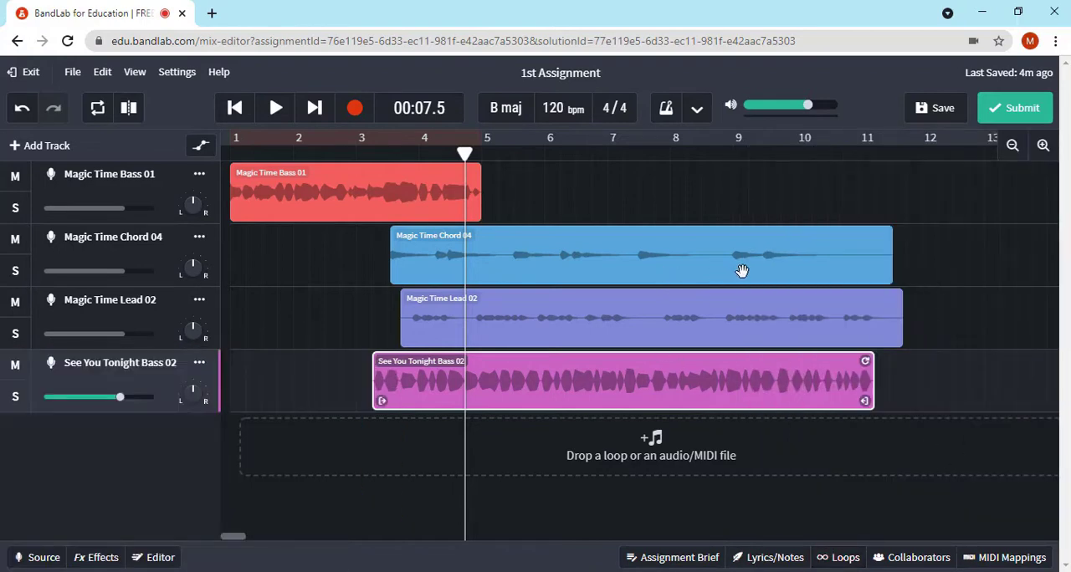
Align the Magic Time Chord 04, Magic Time Lead 02 and See You Tonight Bass 02 loops with bar 1, each on its own track
{"action": "left_click", "coordinate": [709, 270]}
{"action": "left_click_drag", "start_coordinate": [675, 251], "coordinate": [537, 251]}
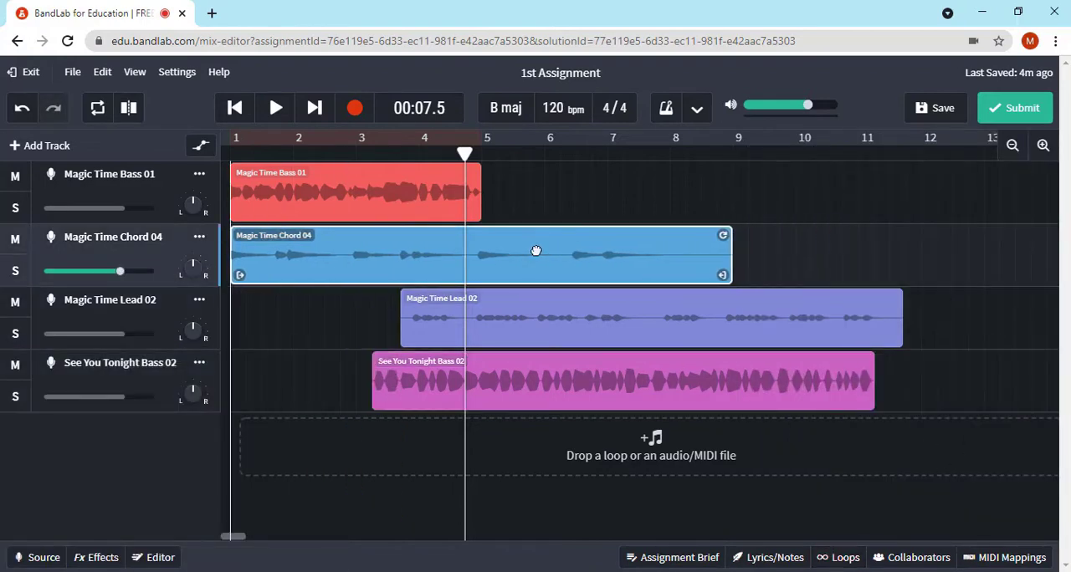
{"action": "left_click_drag", "start_coordinate": [789, 307], "coordinate": [590, 303]}
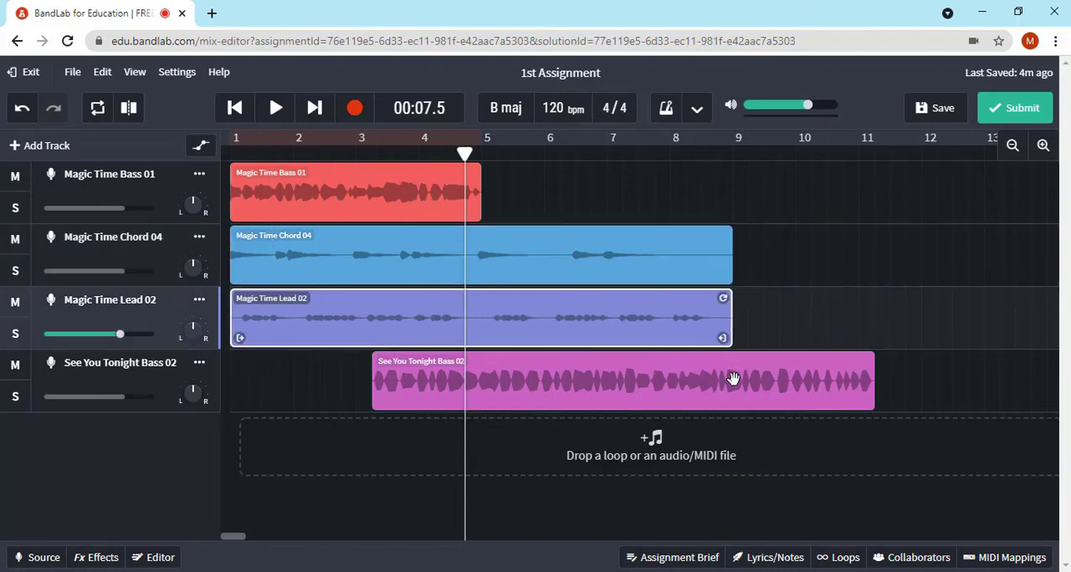
{"action": "left_click_drag", "start_coordinate": [733, 378], "coordinate": [644, 325]}
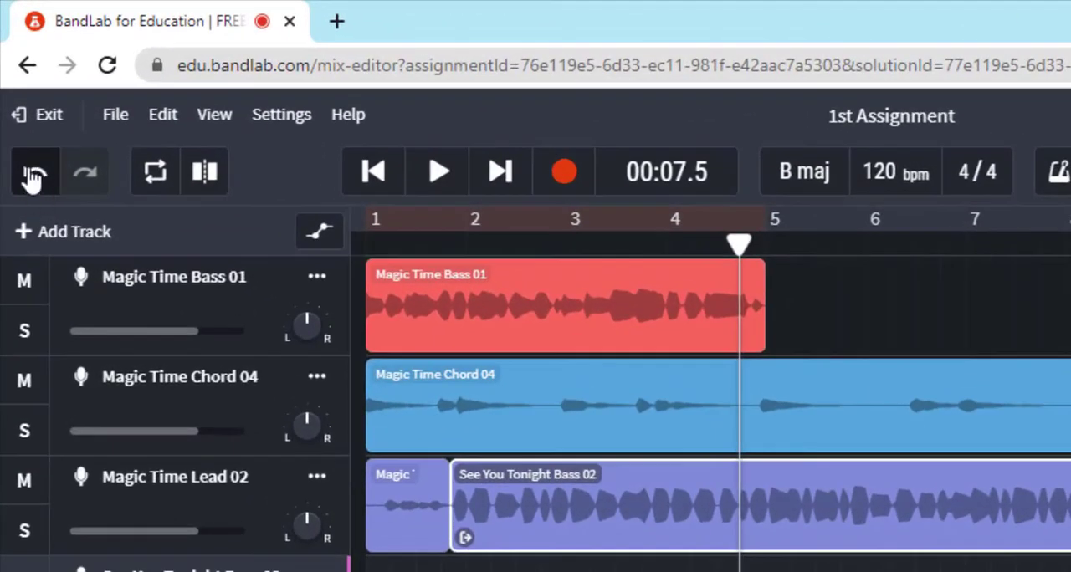
{"action": "left_click", "coordinate": [31, 179]}
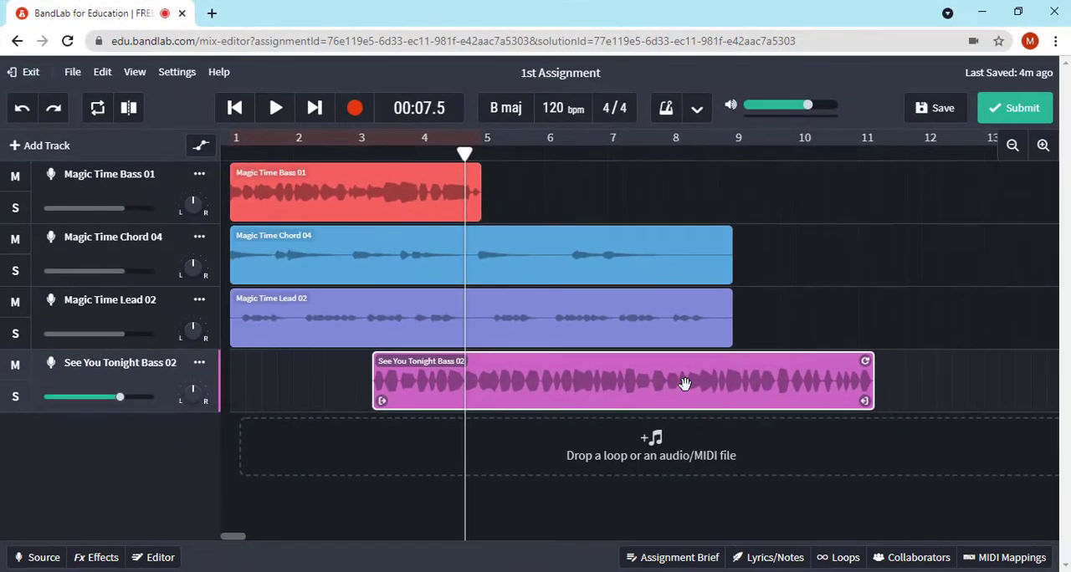
{"action": "left_click_drag", "start_coordinate": [744, 410], "coordinate": [420, 411]}
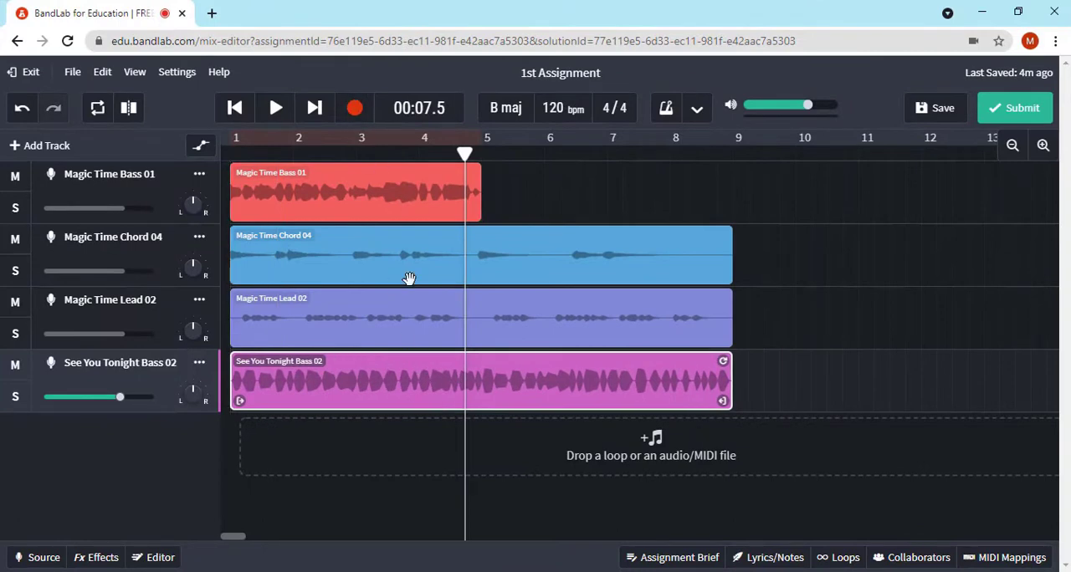
Play the four-track mix from the start and save the project
{"action": "left_click", "coordinate": [235, 108]}
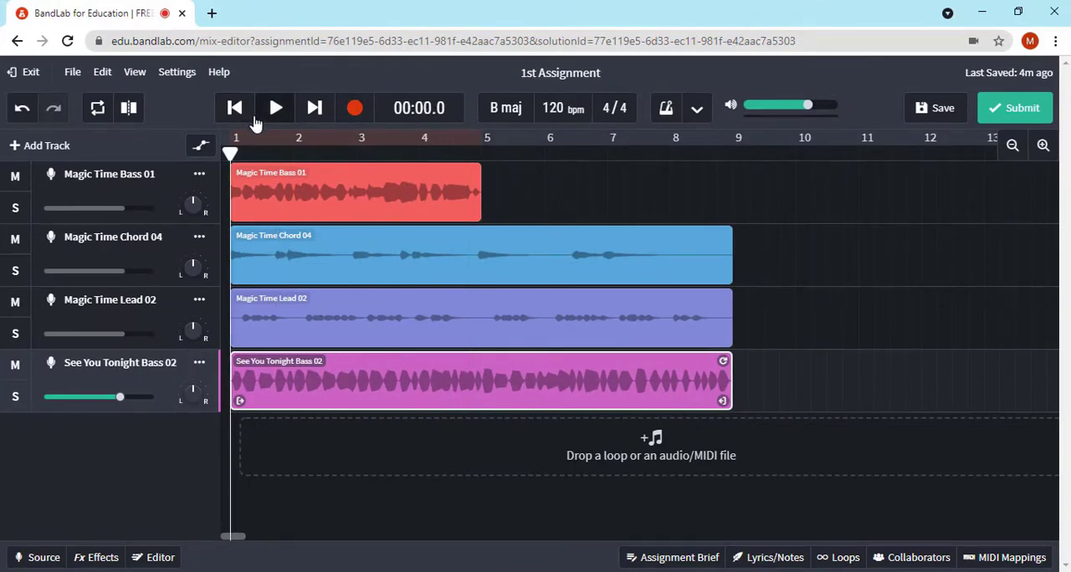
{"action": "left_click", "coordinate": [276, 111]}
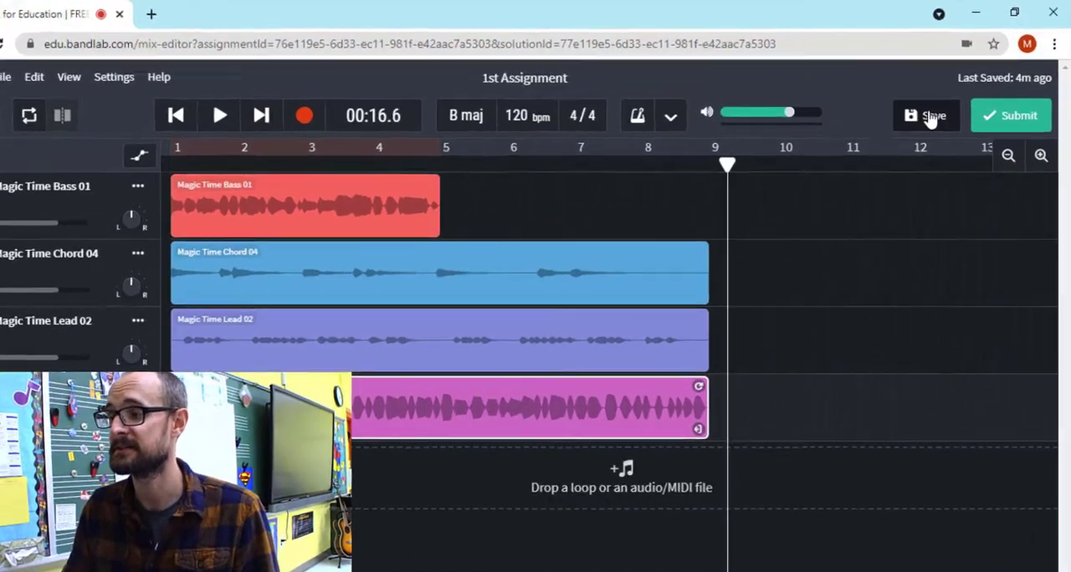
{"action": "left_click", "coordinate": [930, 107]}
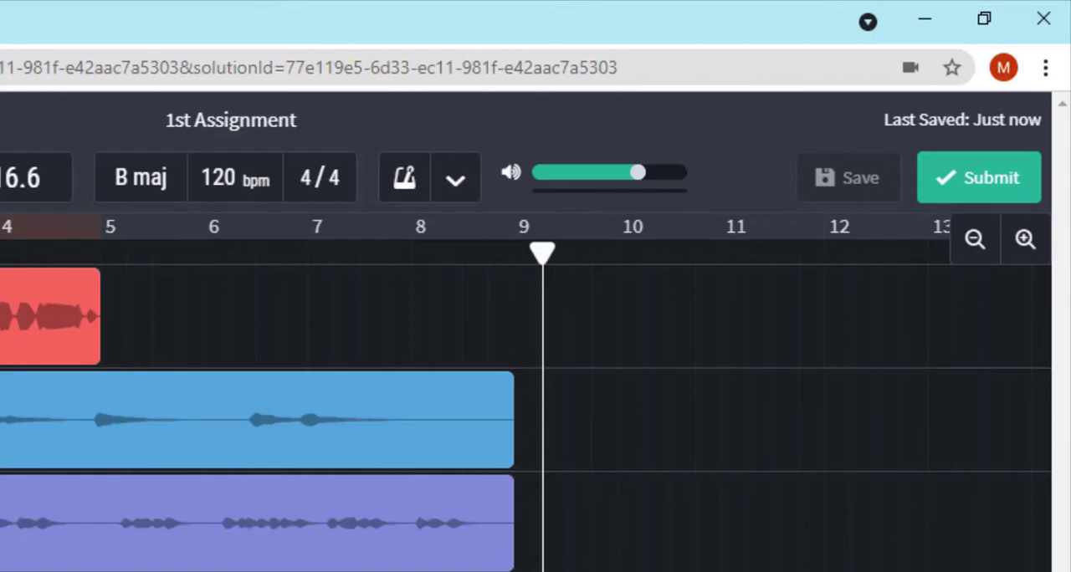
Submit the assignment with the description note "I hope you like it."
{"action": "left_click", "coordinate": [992, 178]}
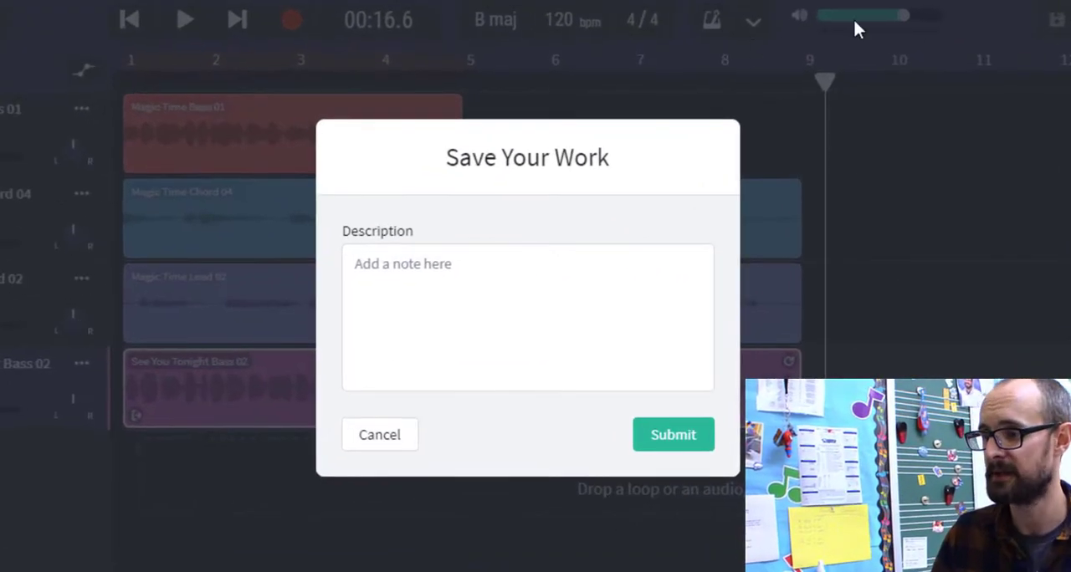
{"action": "left_click", "coordinate": [578, 323]}
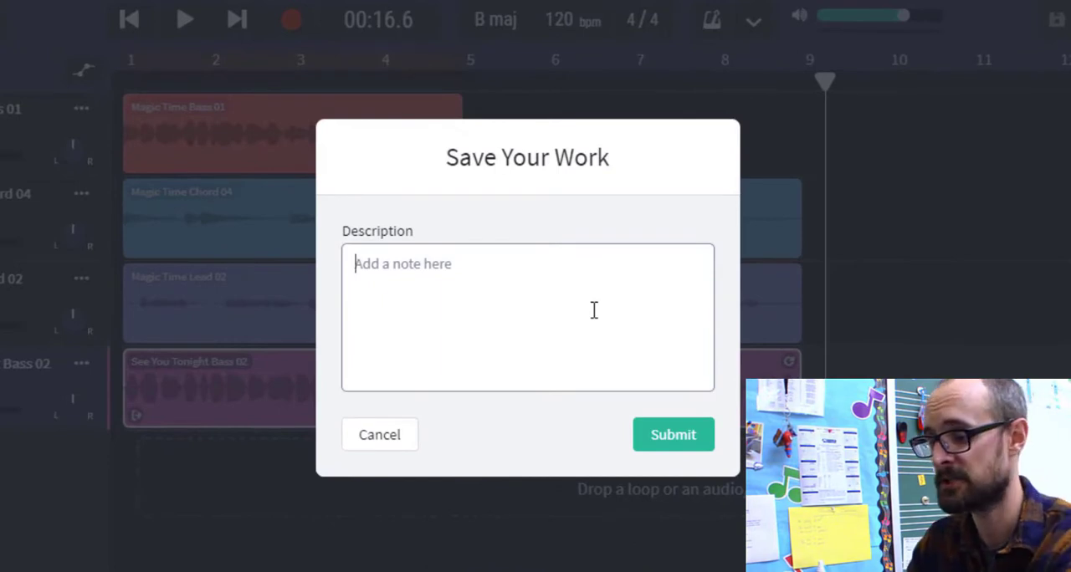
{"action": "type", "text": "I hope you like it."}
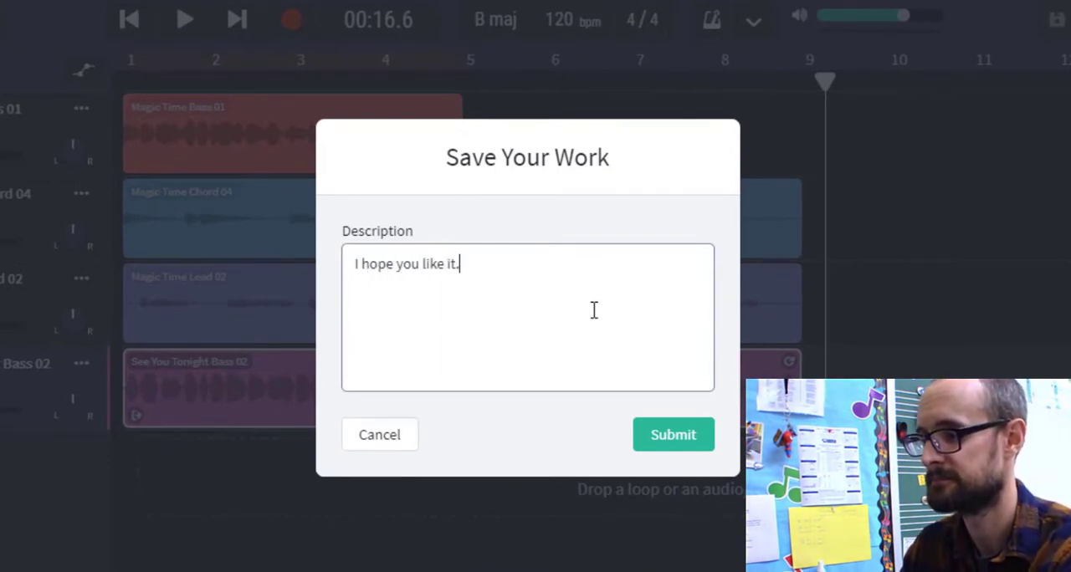
{"action": "left_click", "coordinate": [679, 434]}
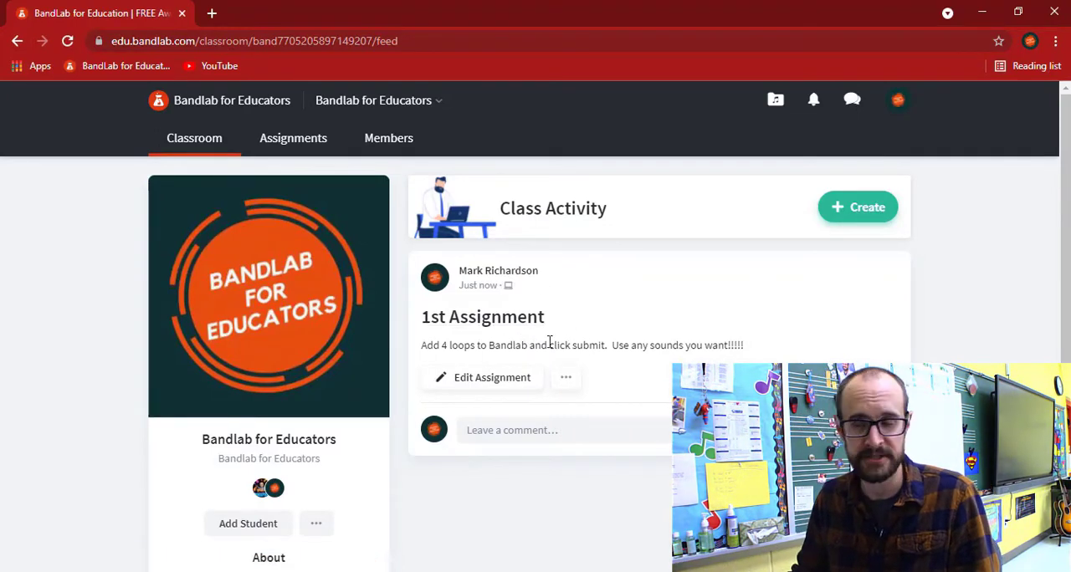
In the teacher's classroom, open the student's 1st Assignment submission, read its note and listen to the recording
{"action": "left_click", "coordinate": [506, 320]}
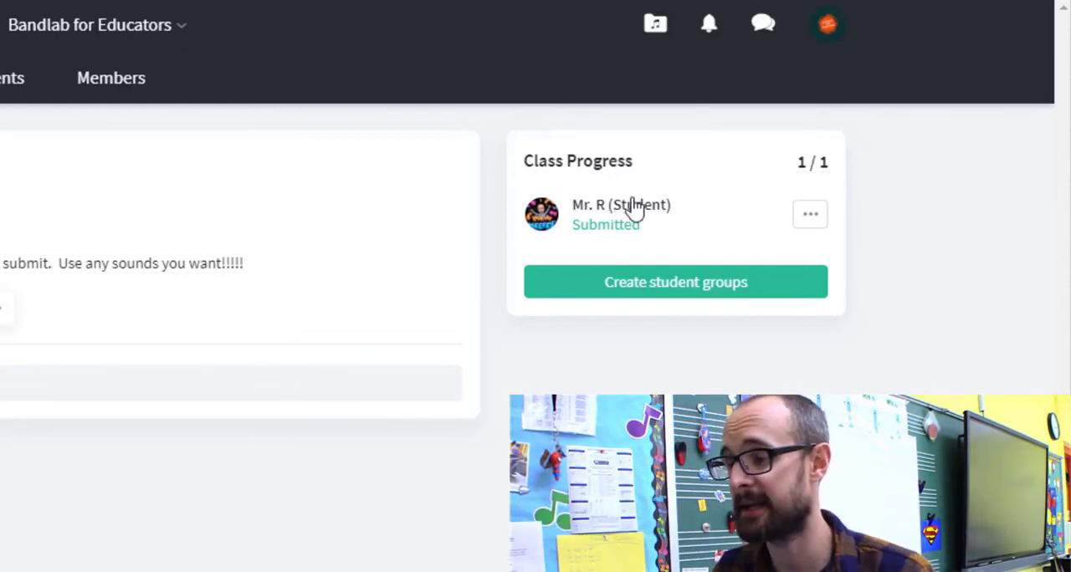
{"action": "left_click", "coordinate": [633, 211]}
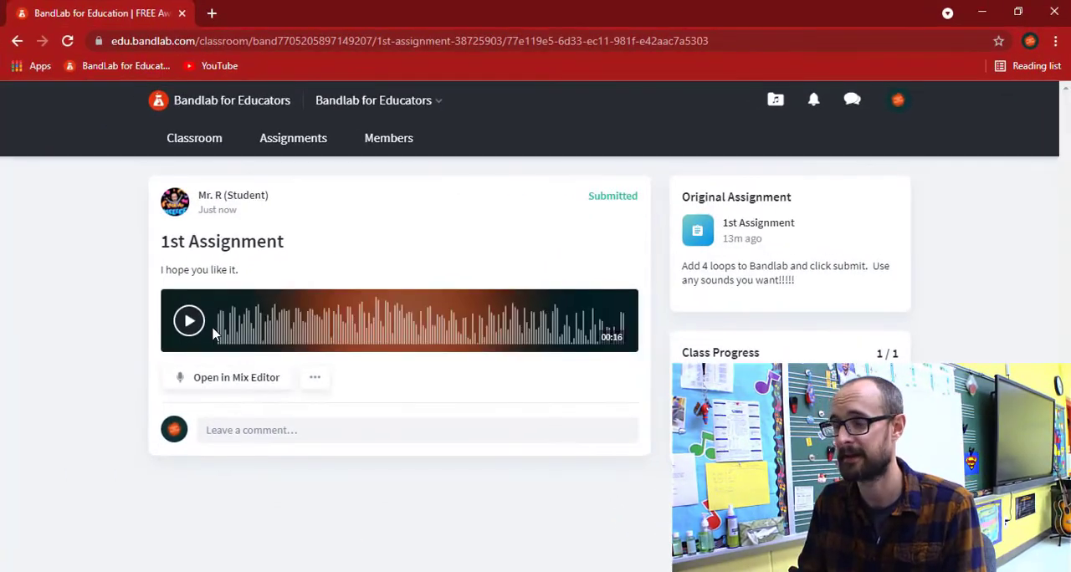
{"action": "left_click_drag", "start_coordinate": [161, 269], "coordinate": [248, 269]}
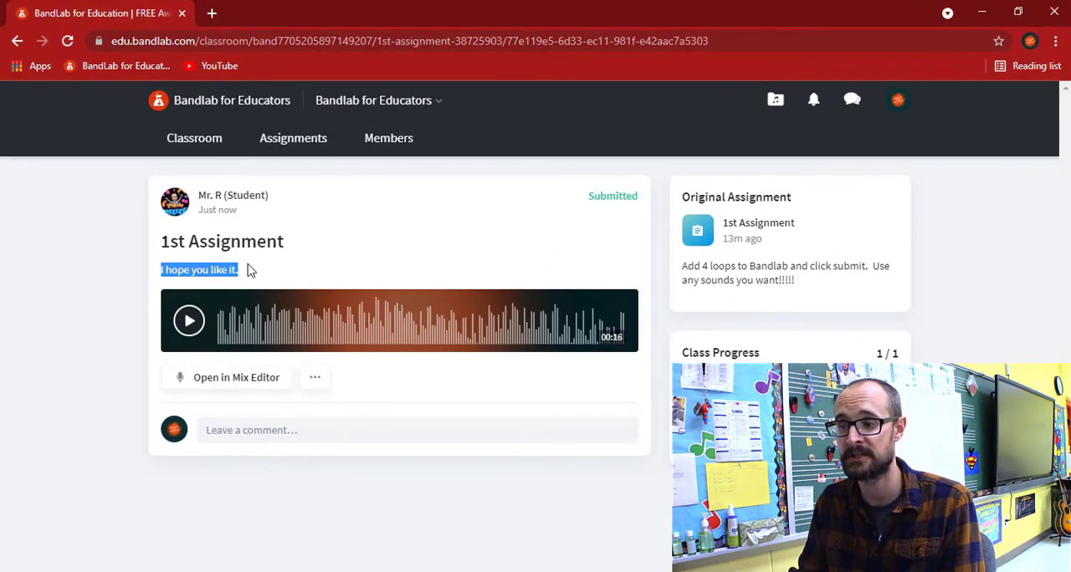
{"action": "left_click", "coordinate": [257, 272]}
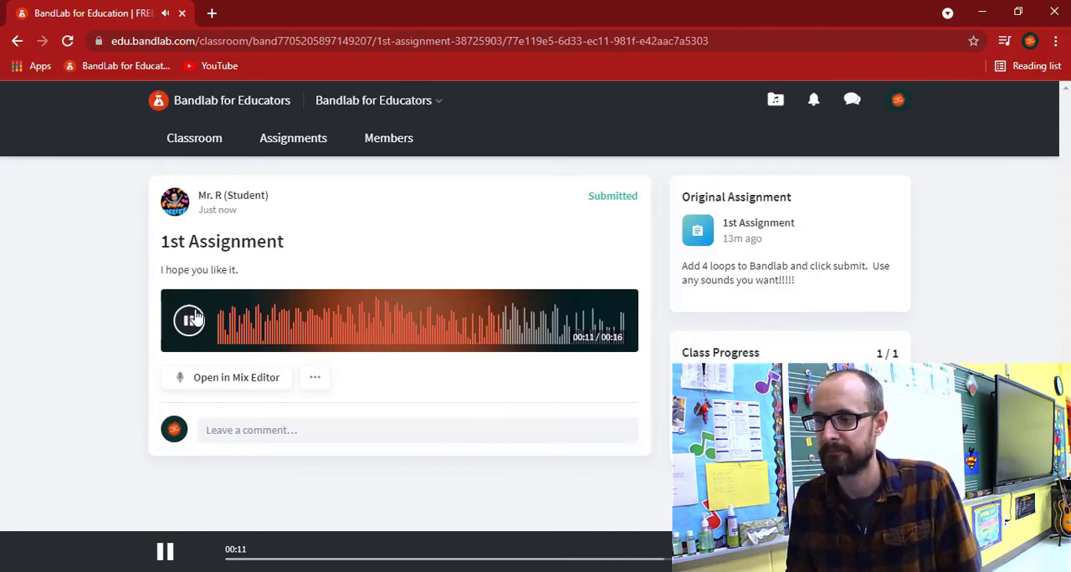
{"action": "left_click", "coordinate": [193, 318]}
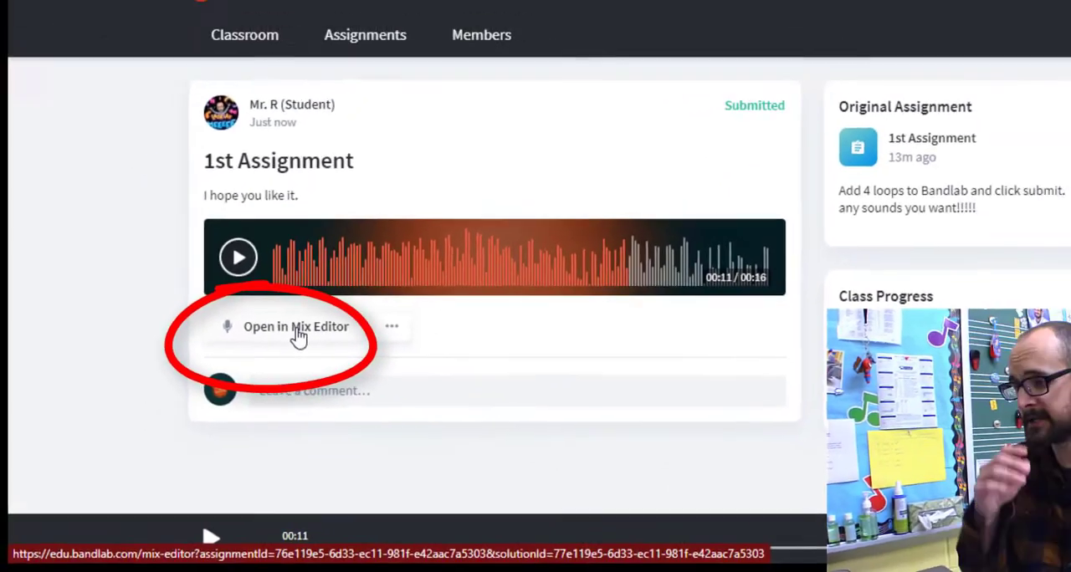
Open the submission in the Mix Editor and choose an A as its grade
{"action": "left_click", "coordinate": [366, 273]}
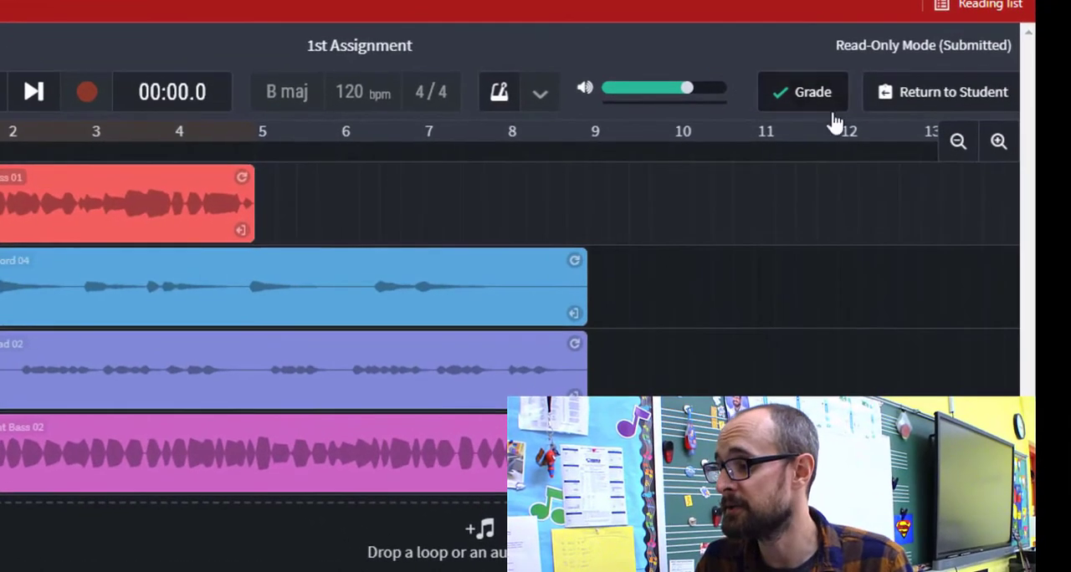
{"action": "left_click", "coordinate": [808, 98]}
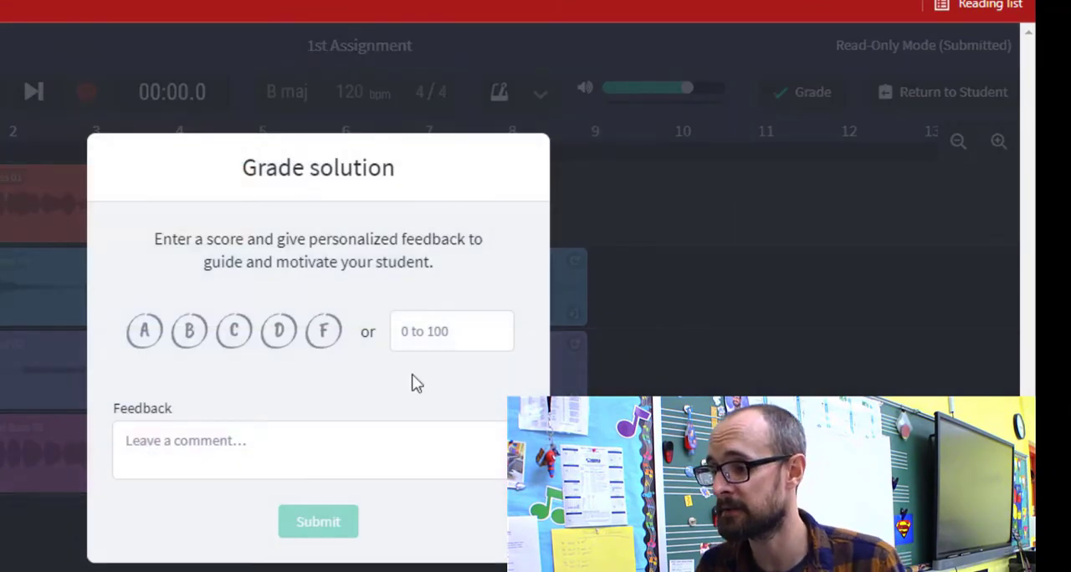
{"action": "left_click", "coordinate": [159, 345]}
{"action": "left_click", "coordinate": [191, 343]}
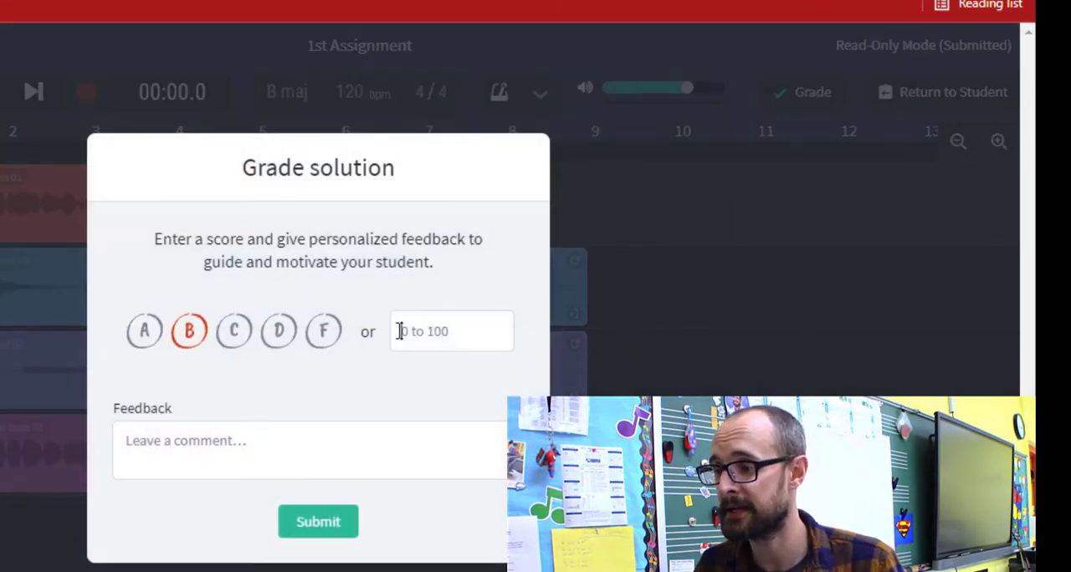
{"action": "left_click", "coordinate": [145, 333]}
Enter "Great Job!" as the feedback and submit the grade
{"action": "left_click", "coordinate": [195, 431]}
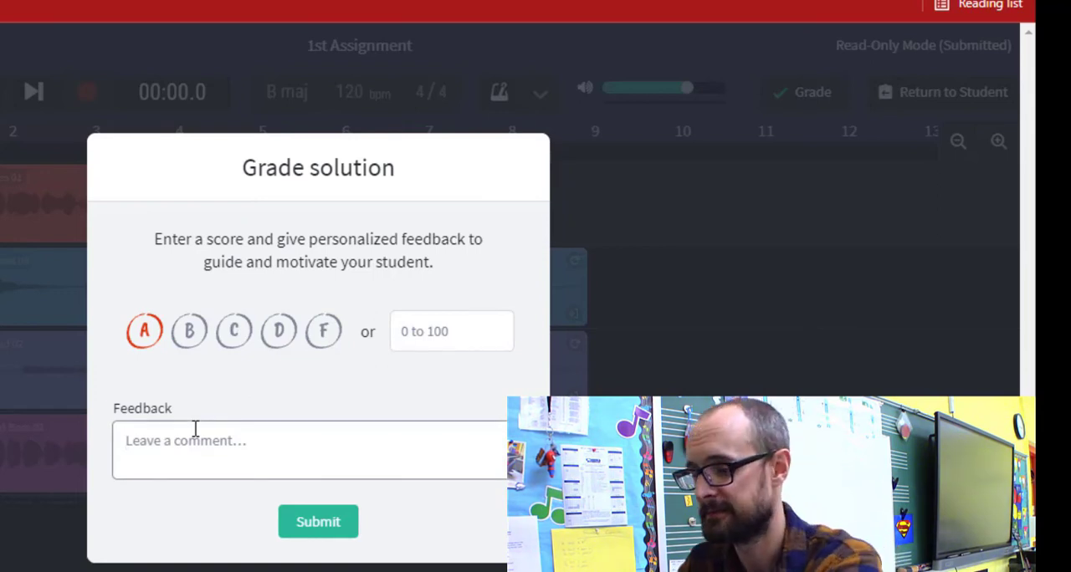
{"action": "type", "text": "Great ob"}
{"action": "key", "text": "BackSpace"}
{"action": "key", "text": "BackSpace"}
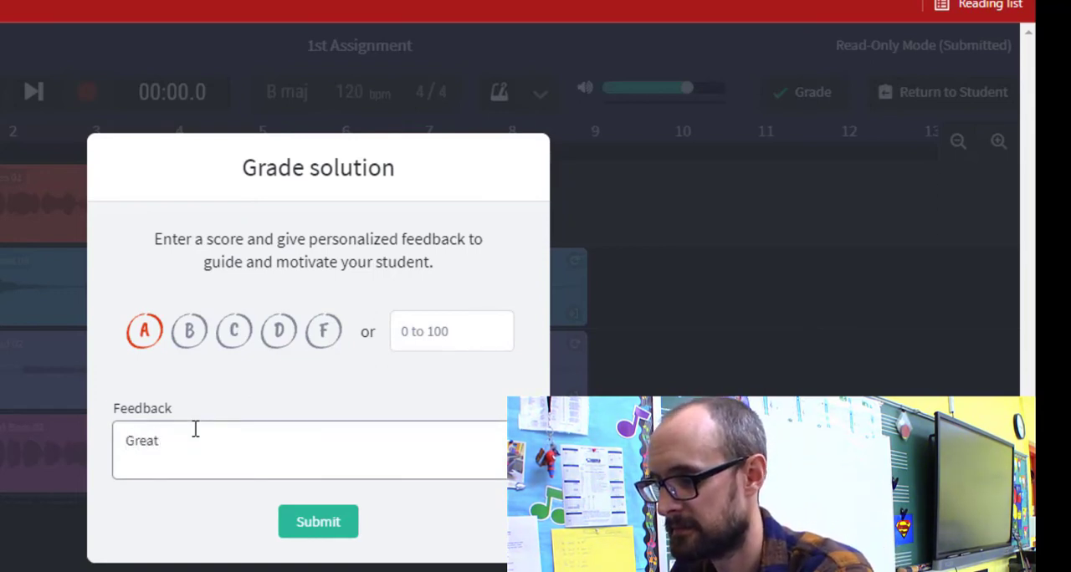
{"action": "type", "text": "Job!"}
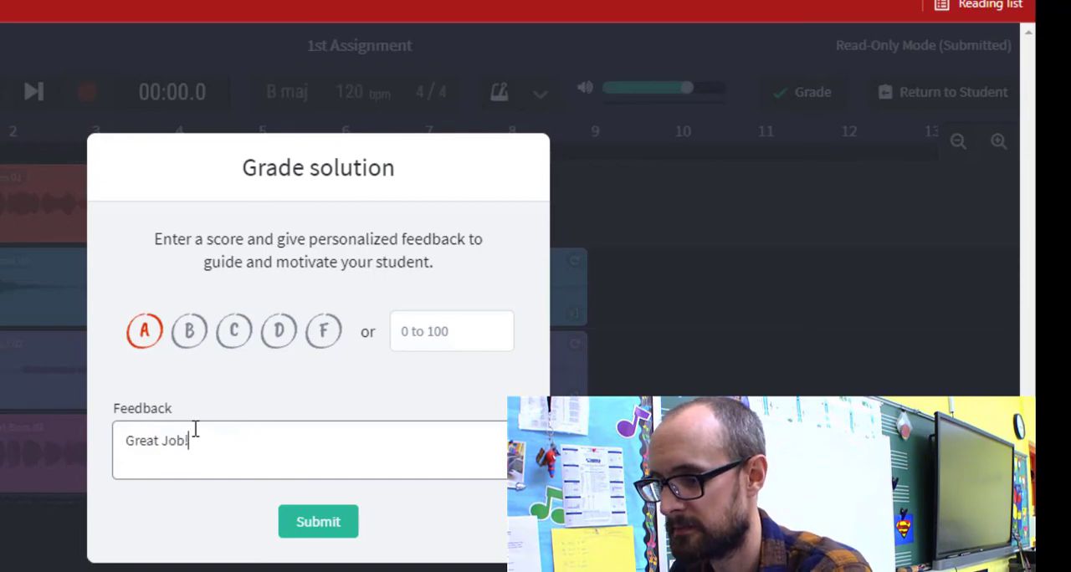
{"action": "left_click", "coordinate": [305, 523]}
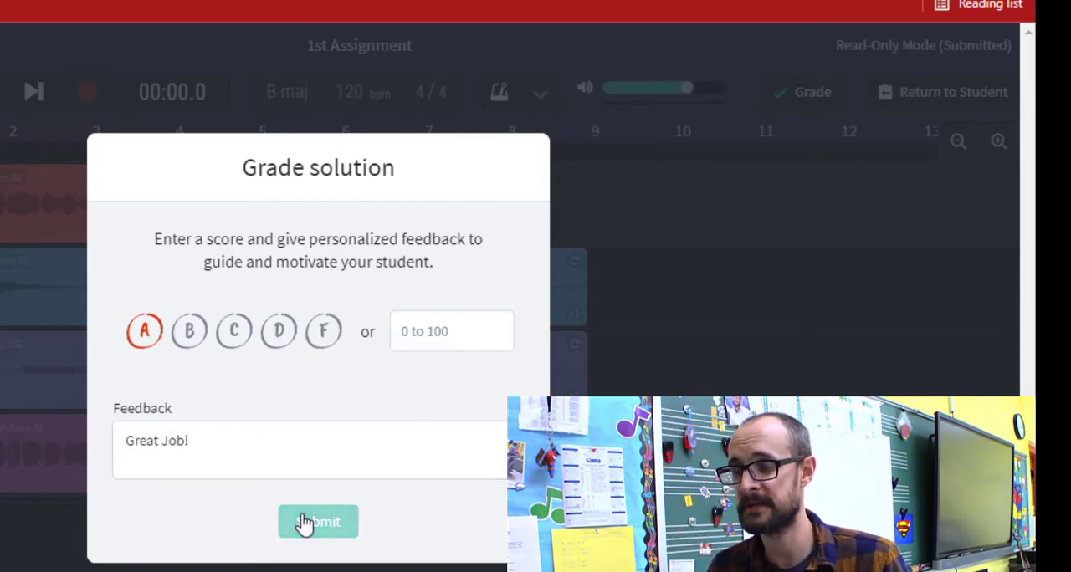